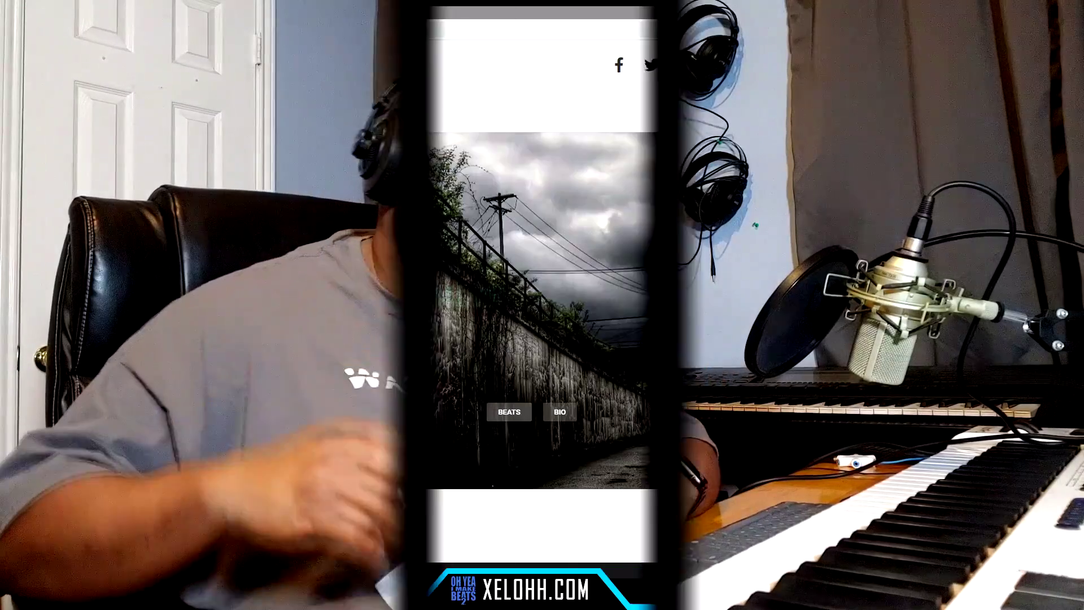
- Browse the xelohh.com home page, viewing the beat store list and the Videos section under Services
{"action": "scroll", "coordinate": [884, 256], "scroll_direction": "down", "scroll_amount": 4}
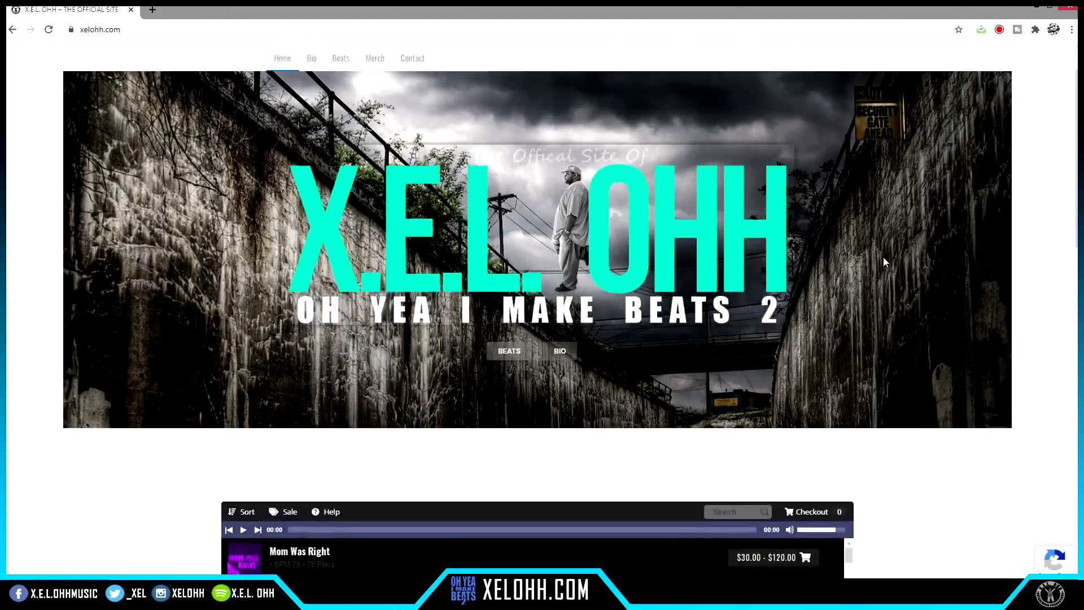
{"action": "scroll", "coordinate": [902, 272], "scroll_direction": "down", "scroll_amount": 4}
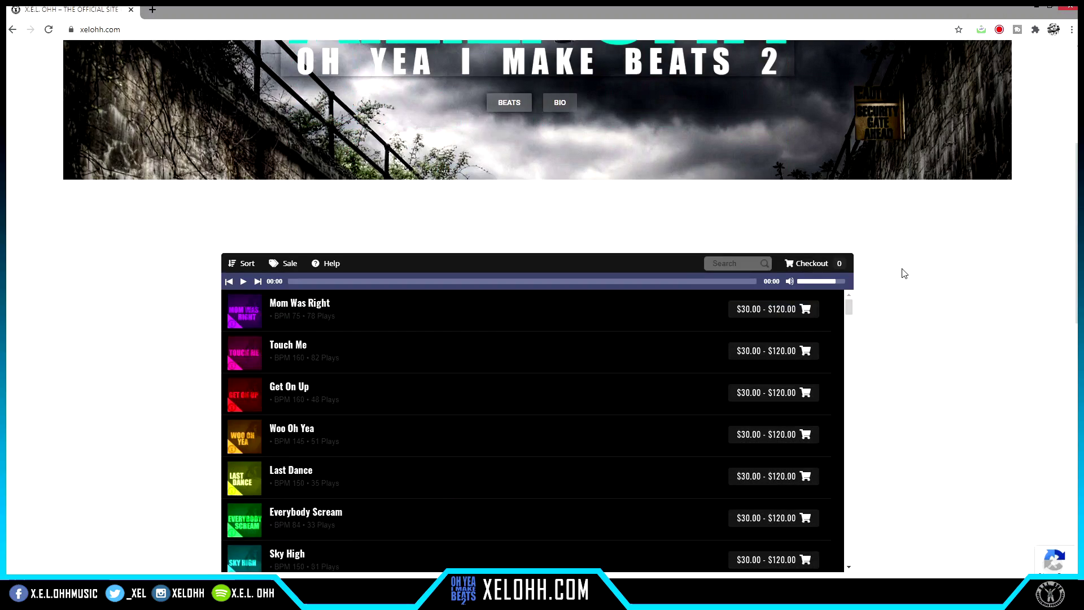
{"action": "scroll", "coordinate": [774, 247], "scroll_direction": "down", "scroll_amount": 10}
{"action": "scroll", "coordinate": [772, 249], "scroll_direction": "down", "scroll_amount": 10}
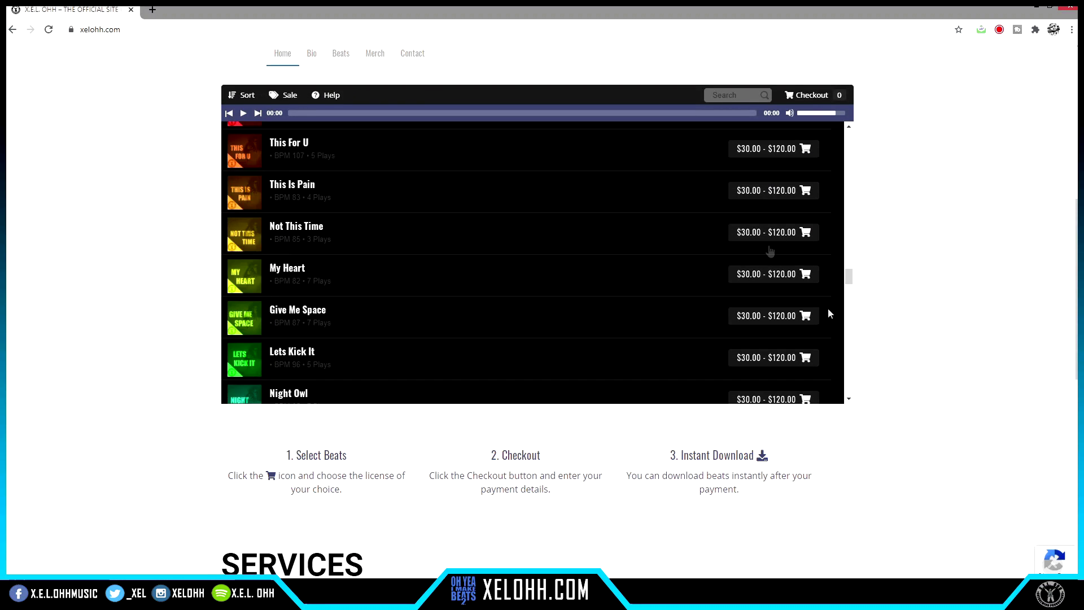
{"action": "scroll", "coordinate": [883, 310], "scroll_direction": "down", "scroll_amount": 6}
{"action": "left_click", "coordinate": [428, 290]}
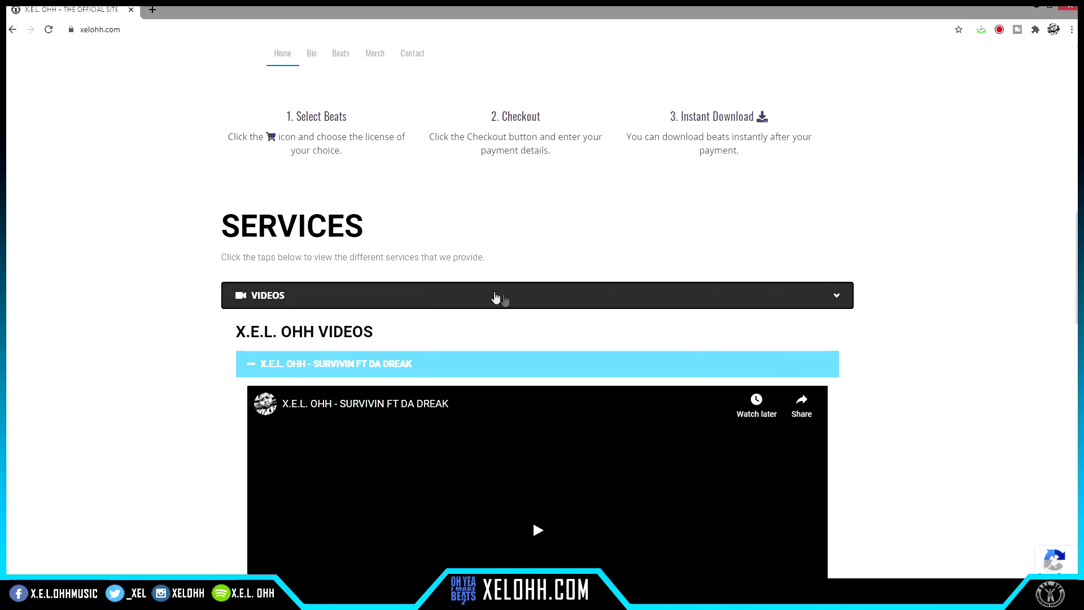
{"action": "scroll", "coordinate": [838, 320], "scroll_direction": "down", "scroll_amount": 3}
{"action": "scroll", "coordinate": [838, 320], "scroll_direction": "down", "scroll_amount": 13}
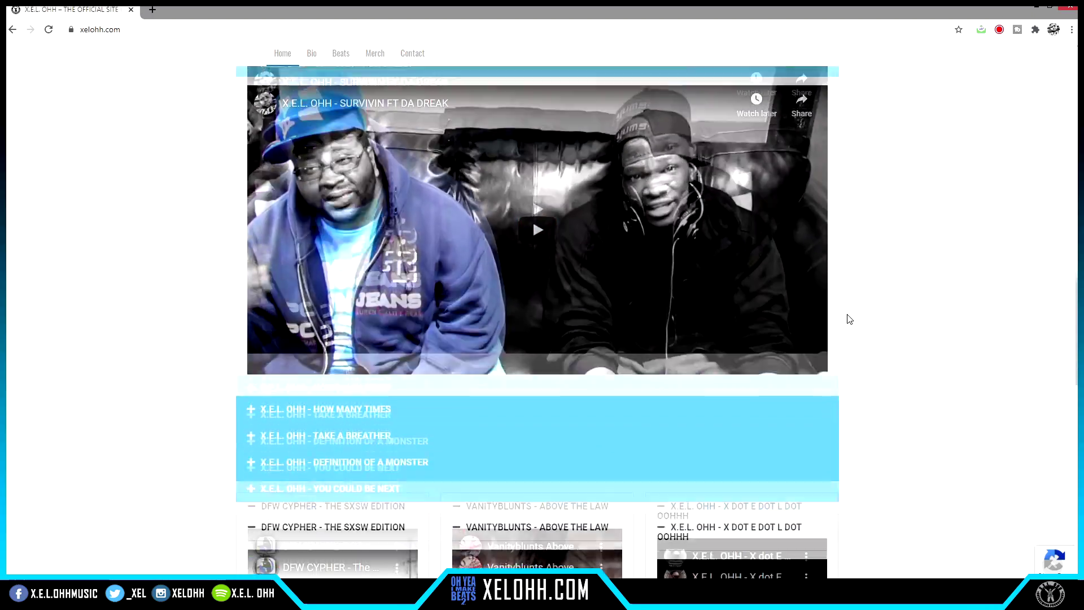
{"action": "scroll", "coordinate": [847, 318], "scroll_direction": "down", "scroll_amount": 1}
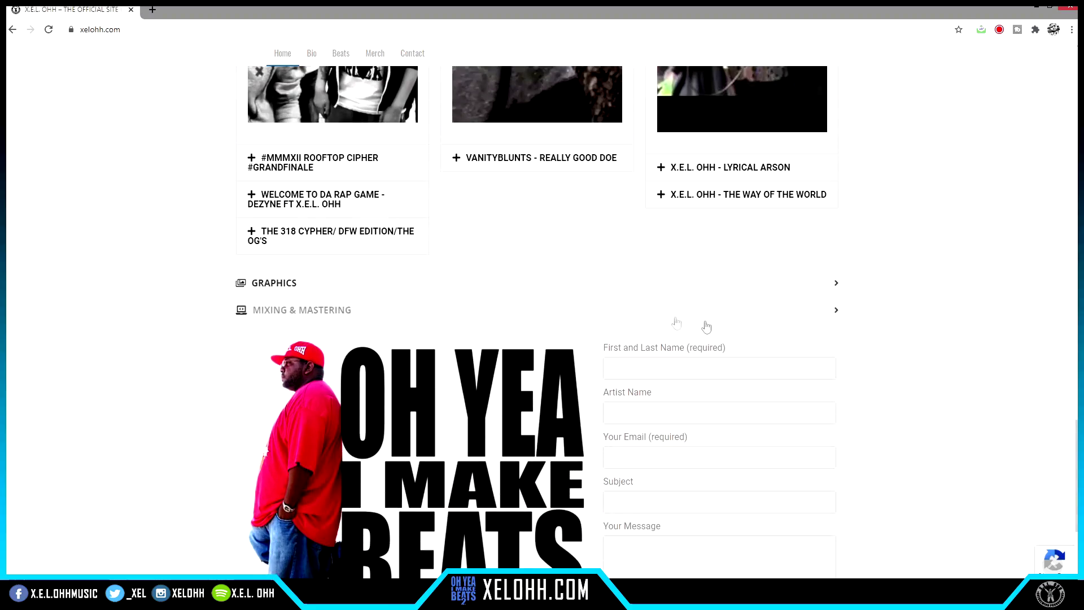
- Expand the Graphics service section and look through its flyers and logos
{"action": "left_click", "coordinate": [664, 290]}
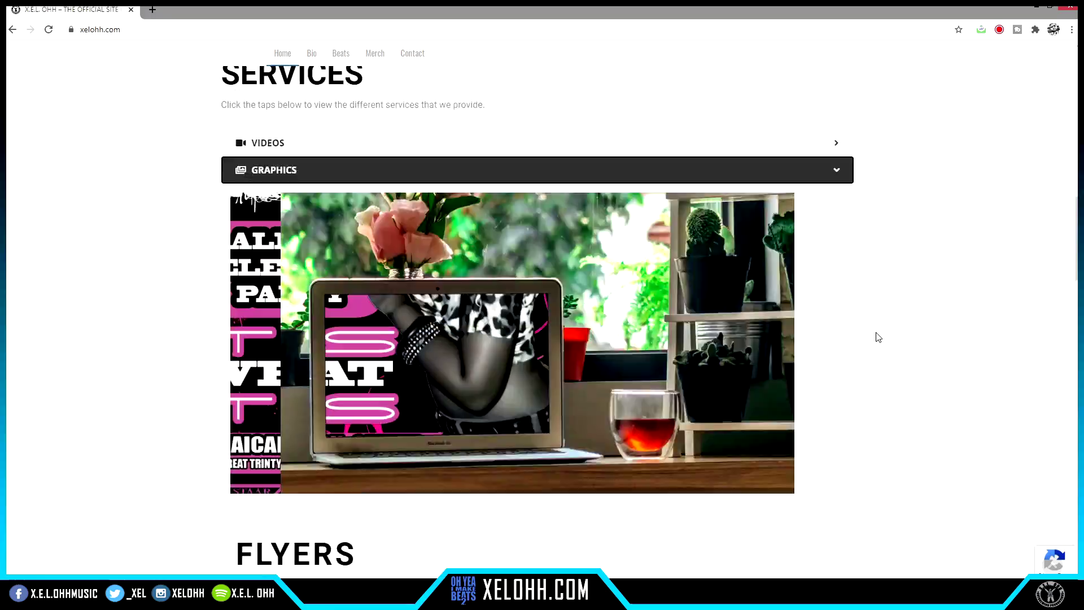
{"action": "scroll", "coordinate": [877, 337], "scroll_direction": "down", "scroll_amount": 10}
{"action": "scroll", "coordinate": [877, 336], "scroll_direction": "down", "scroll_amount": 20}
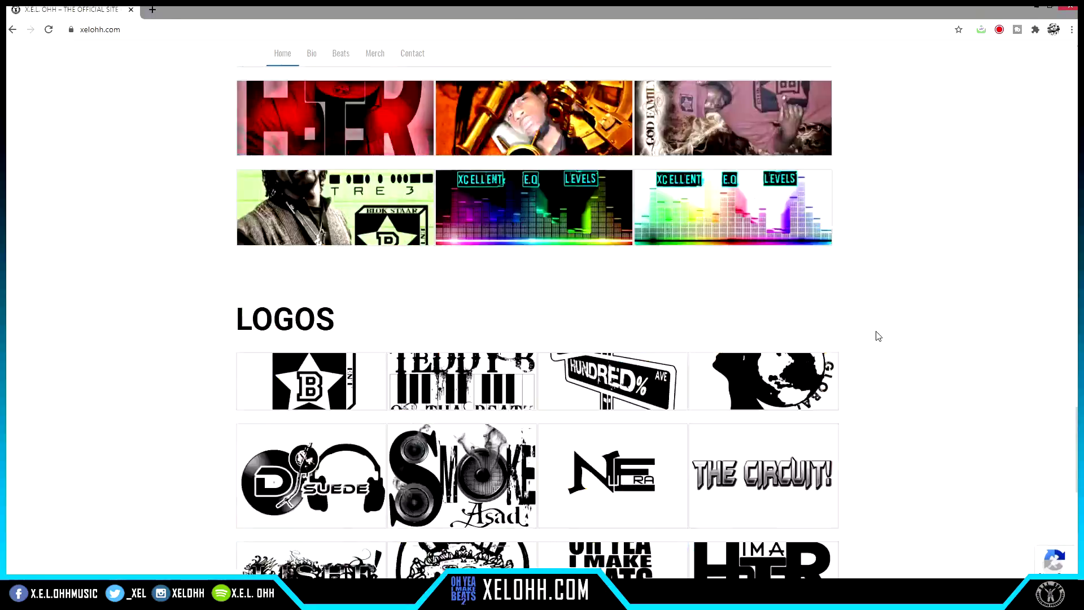
{"action": "scroll", "coordinate": [854, 326], "scroll_direction": "down", "scroll_amount": 15}
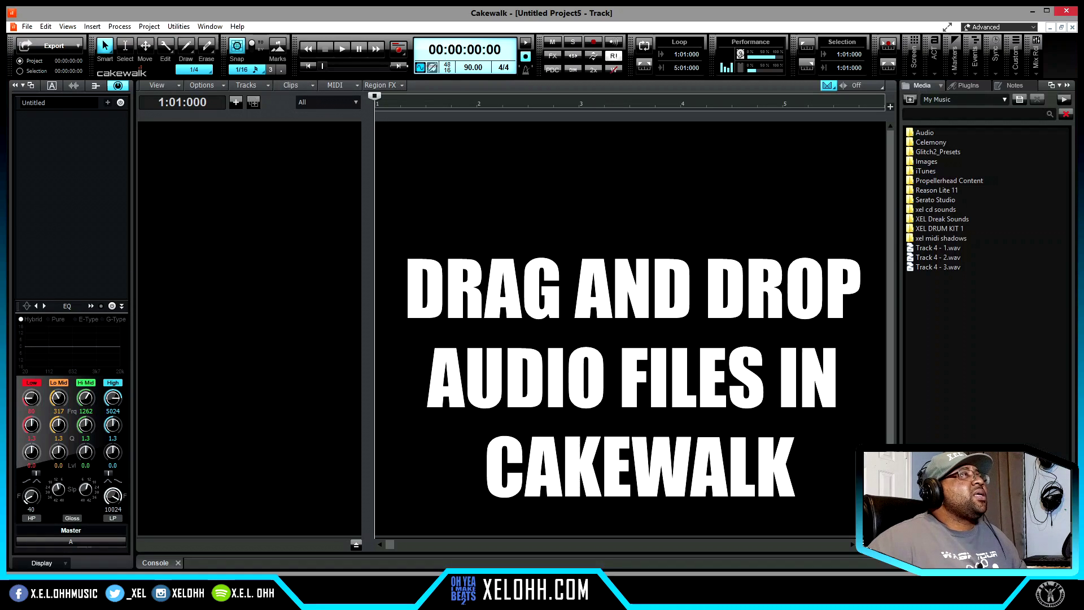
- In Cakewalk, import the audio file foot steps beat 1-Arrangement 1 (4) as a new track and enlarge the track's height
{"action": "left_click_drag", "start_coordinate": [21, 150], "coordinate": [276, 160]}
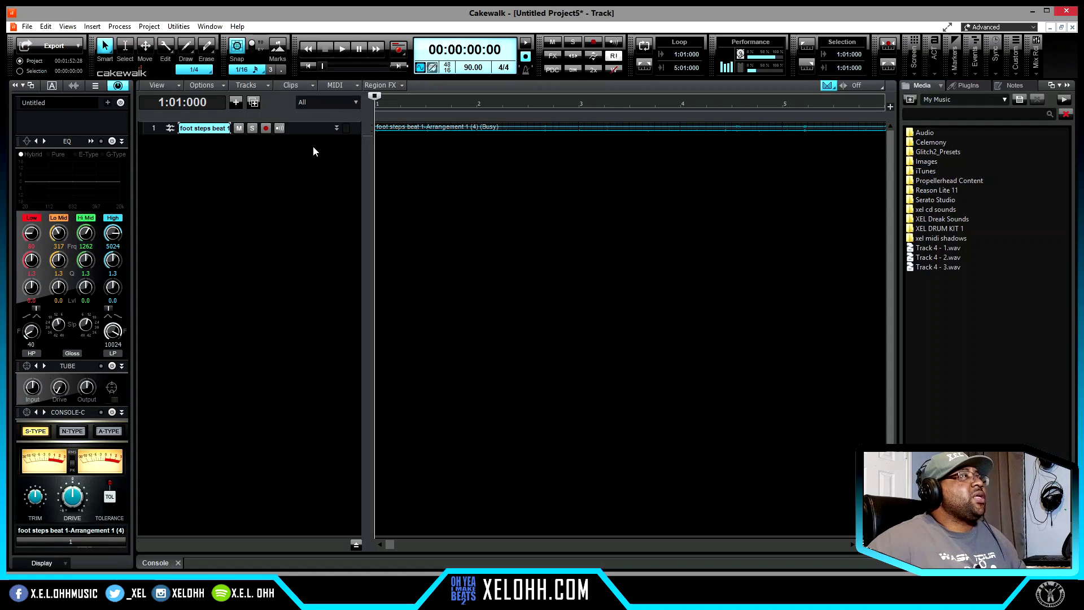
{"action": "left_click_drag", "start_coordinate": [310, 134], "coordinate": [303, 223]}
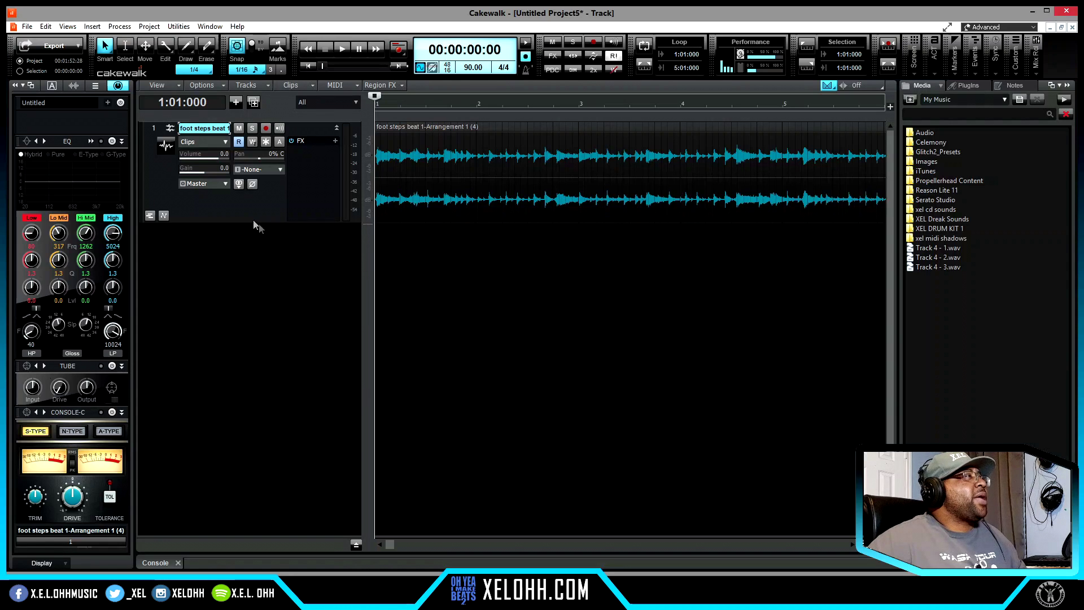
- Play back the beat with the whole clip fitted in view, and lower its track volume to -6.0
{"action": "key", "text": "space"}
{"action": "key", "text": "f"}
{"action": "key", "text": "ctrl+Left"}
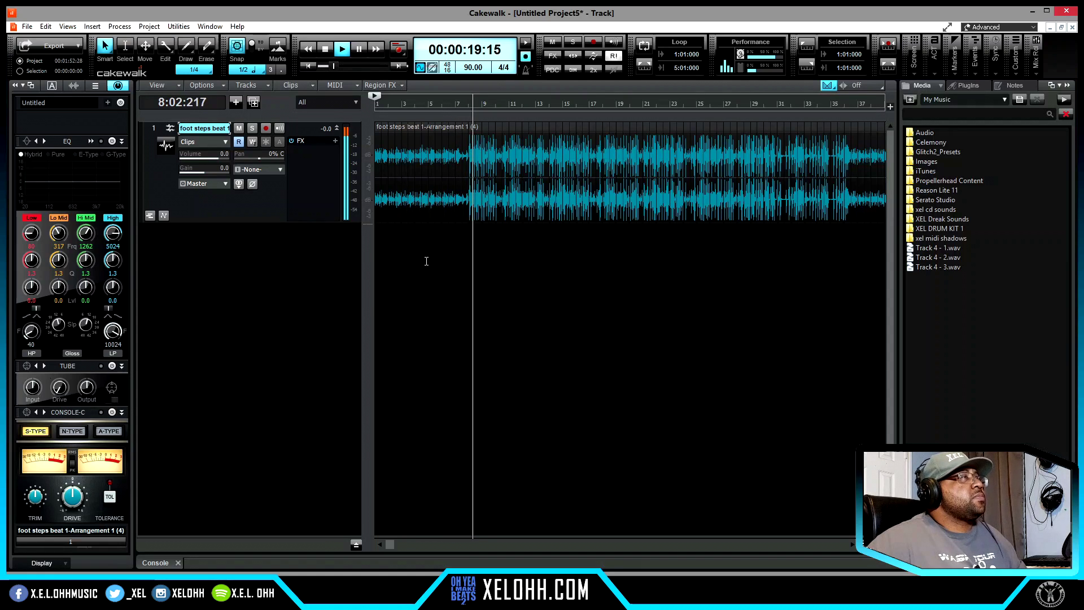
{"action": "key", "text": "space"}
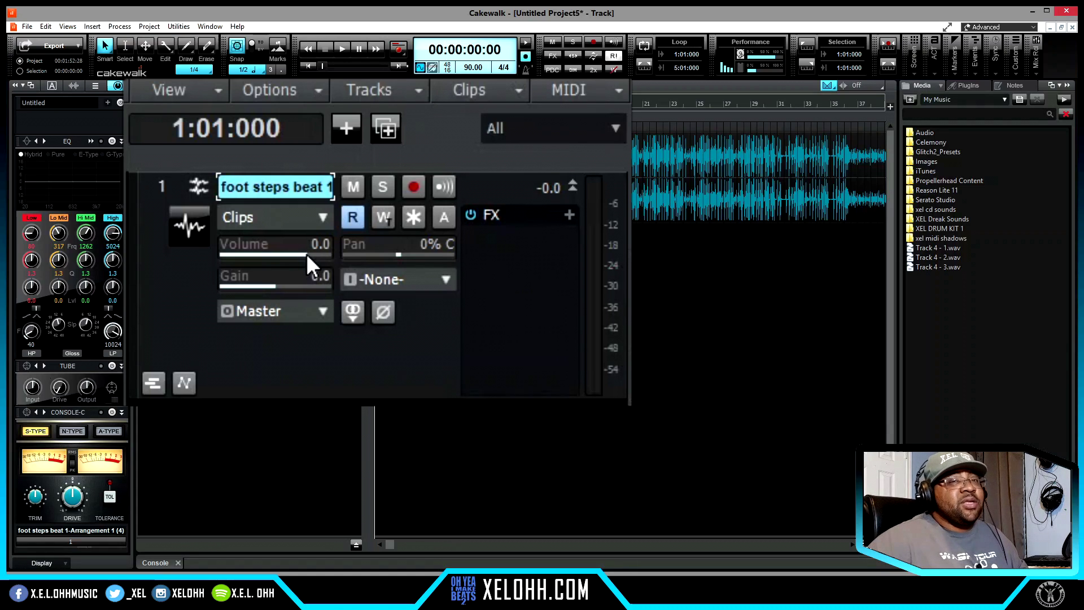
{"action": "left_click_drag", "start_coordinate": [306, 252], "coordinate": [299, 255]}
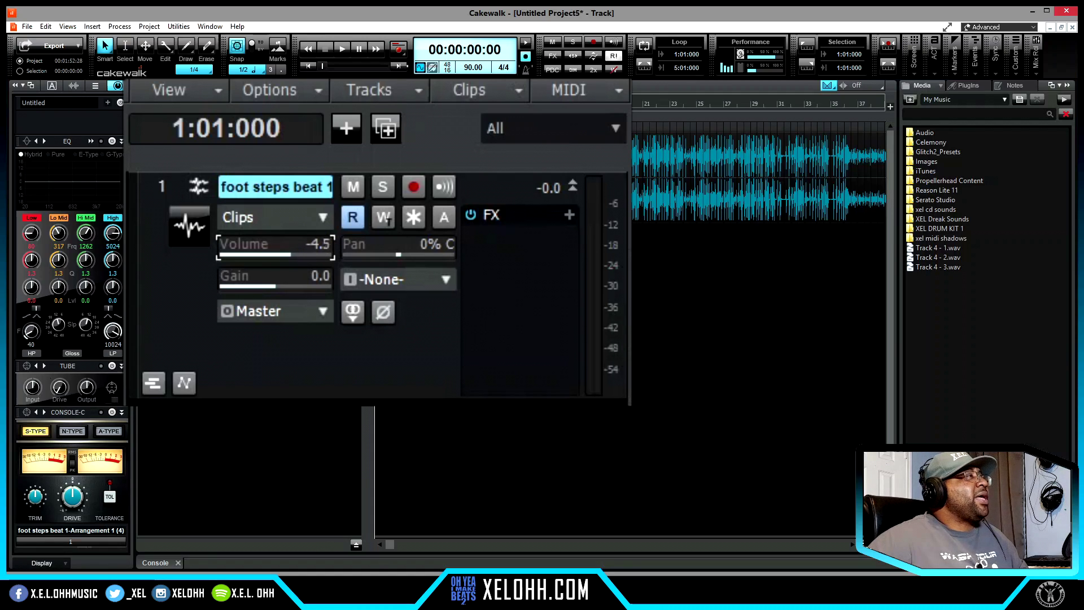
{"action": "key", "text": "Down"}
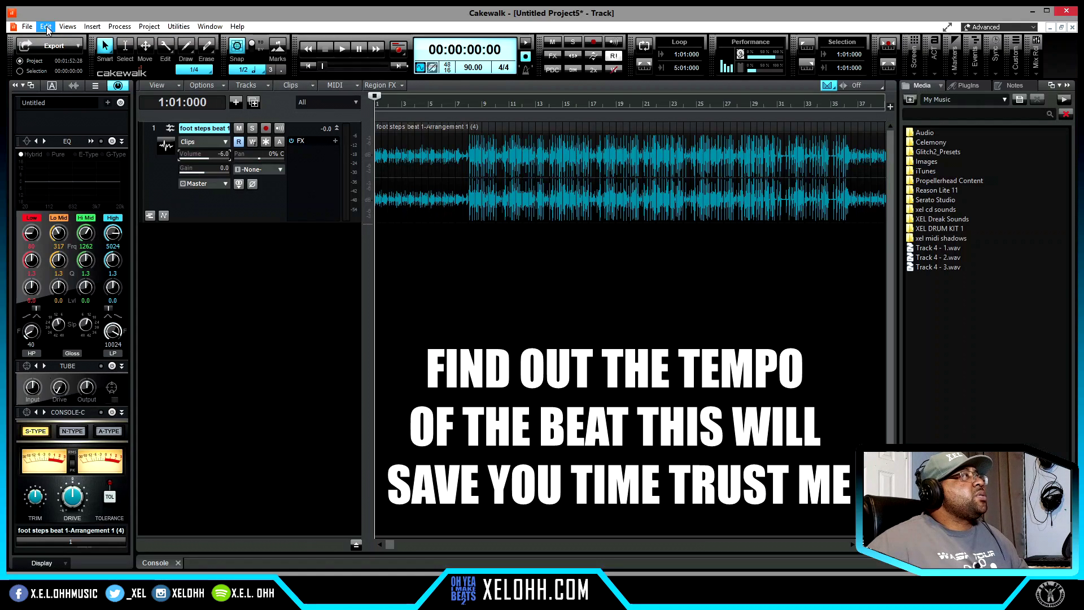
- Play the beat from the start and change the most recent project tempo to 102.00
{"action": "left_click", "coordinate": [149, 26]}
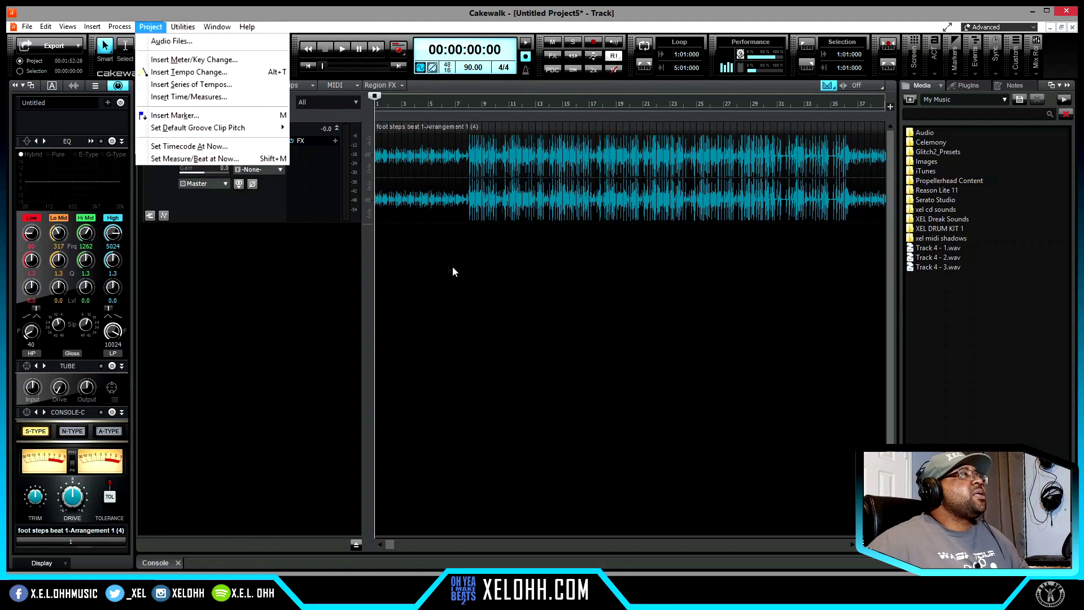
{"action": "left_click", "coordinate": [472, 279]}
{"action": "left_click", "coordinate": [308, 66]}
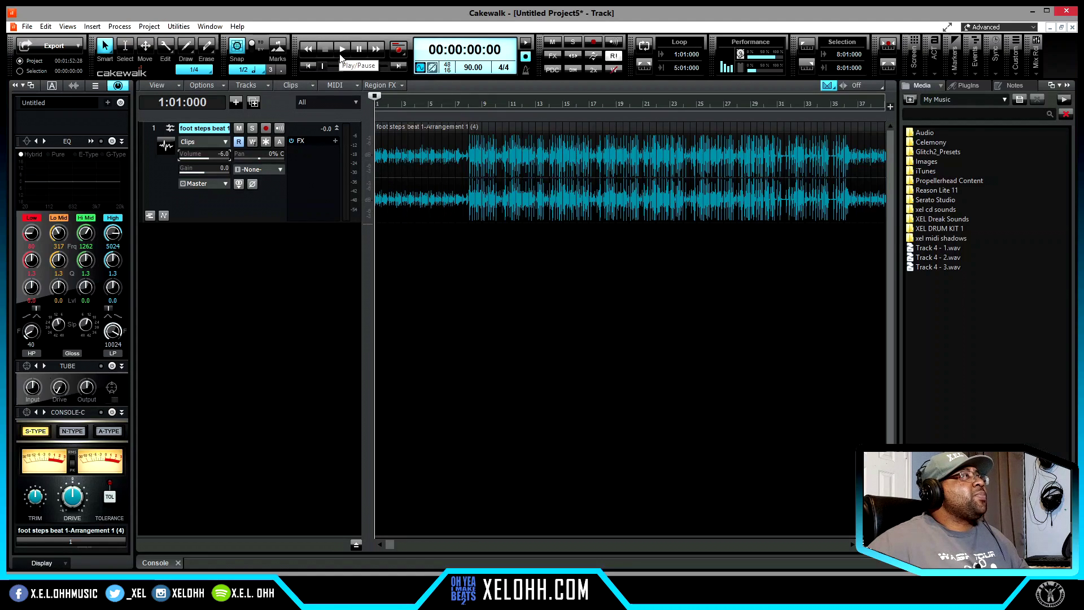
{"action": "left_click", "coordinate": [341, 55]}
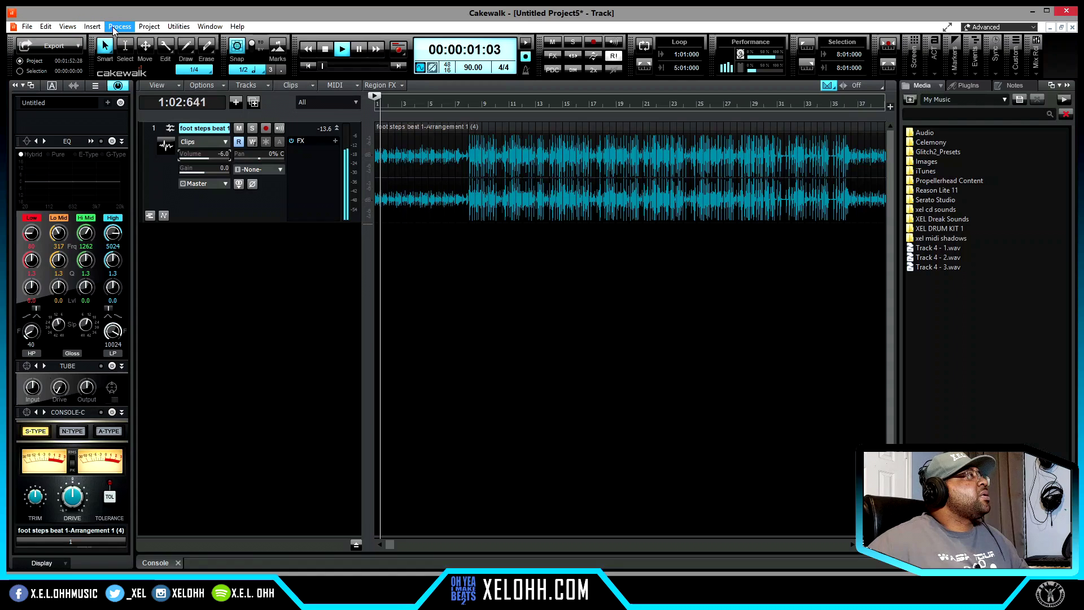
{"action": "left_click", "coordinate": [149, 27]}
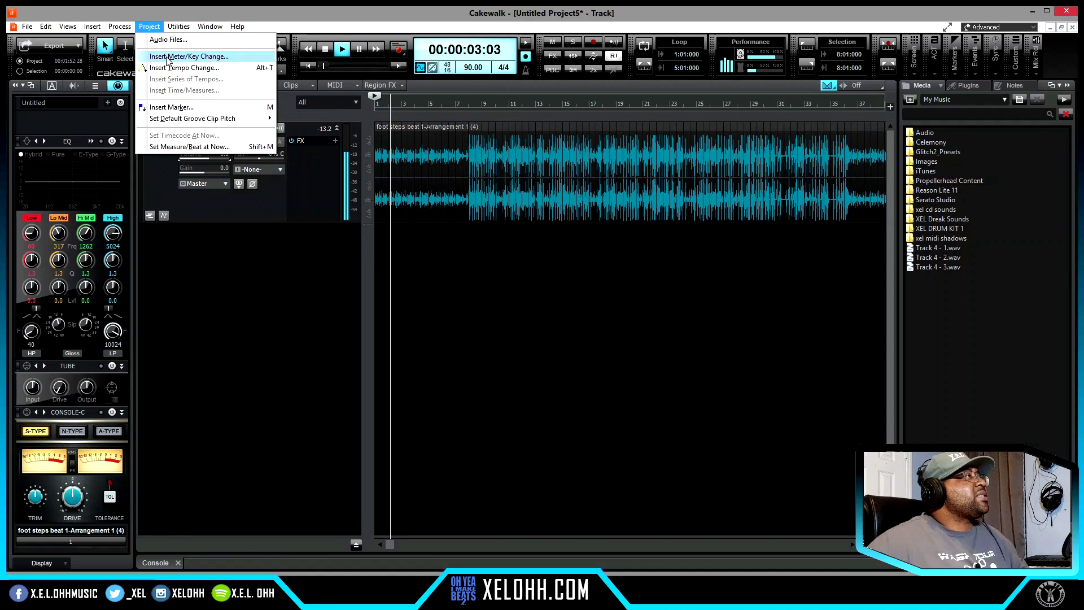
{"action": "left_click", "coordinate": [183, 68]}
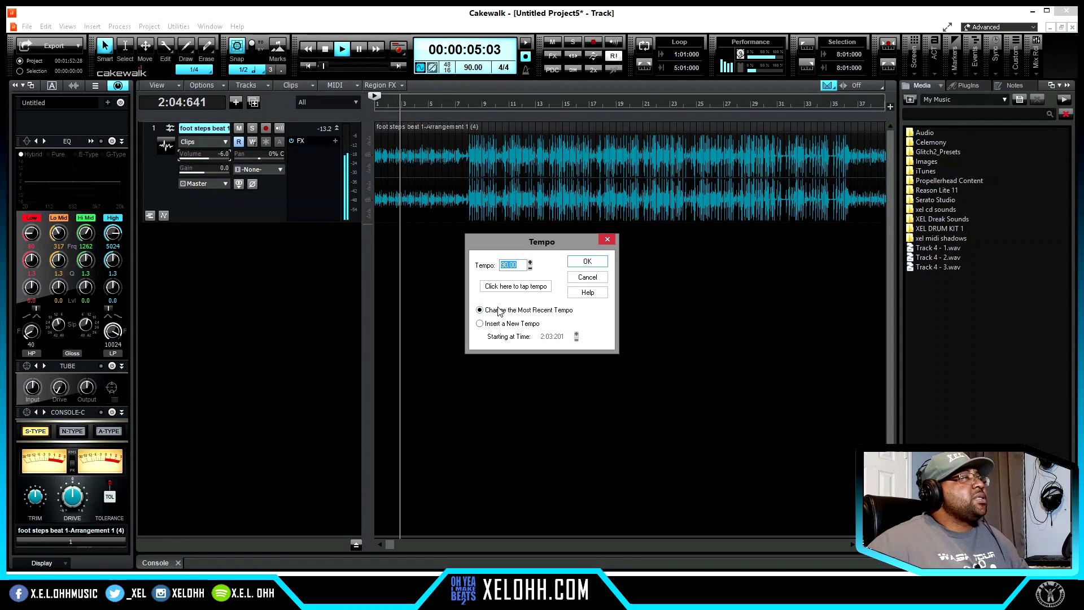
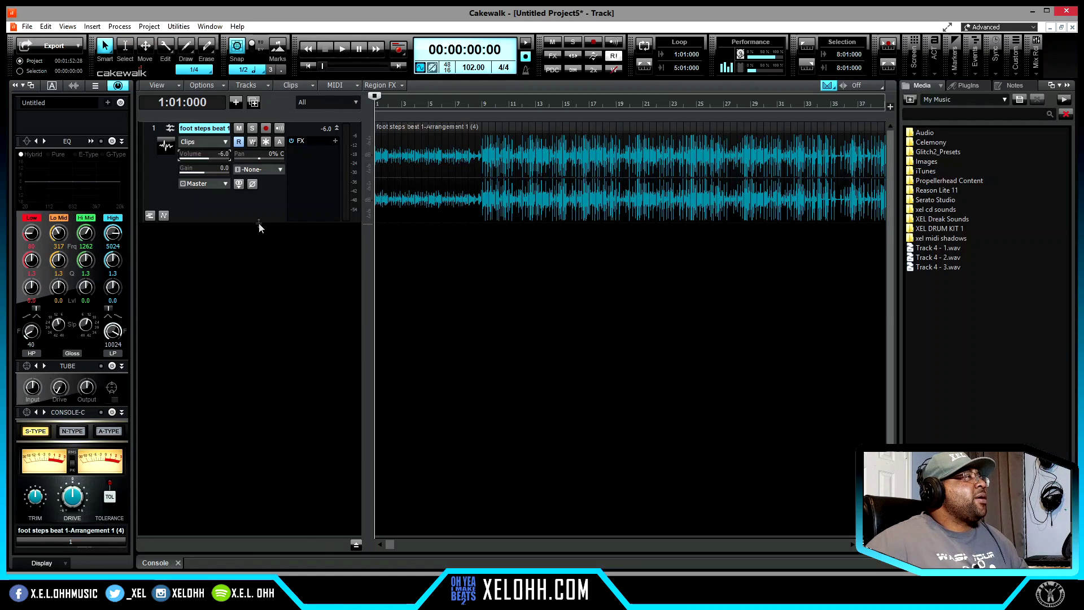
- Reduce the beat track's height and insert a new audio track below it
{"action": "left_click_drag", "start_coordinate": [261, 223], "coordinate": [264, 181]}
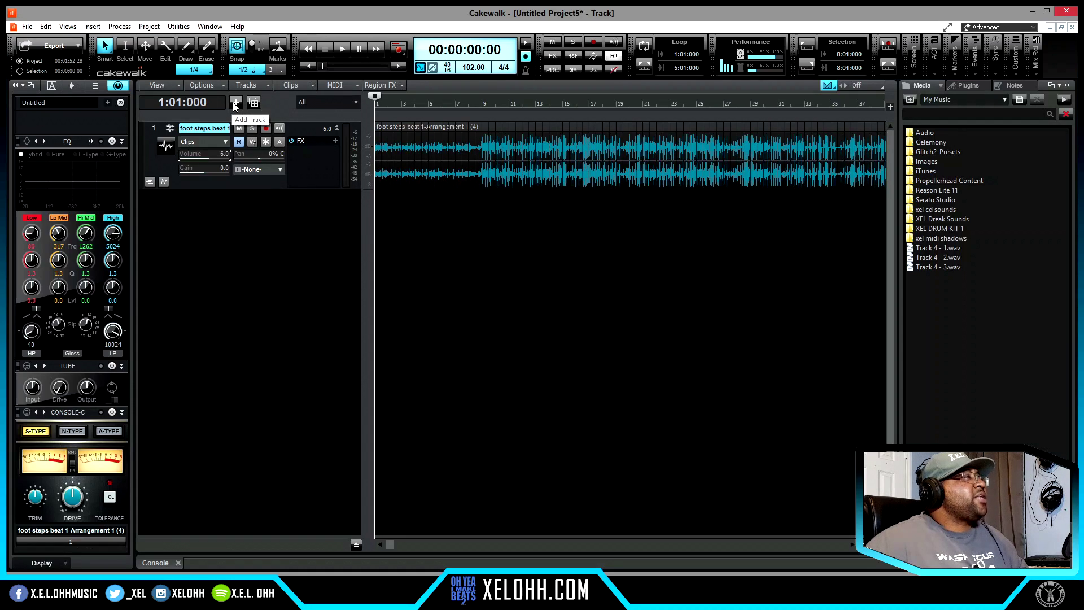
{"action": "right_click", "coordinate": [229, 244]}
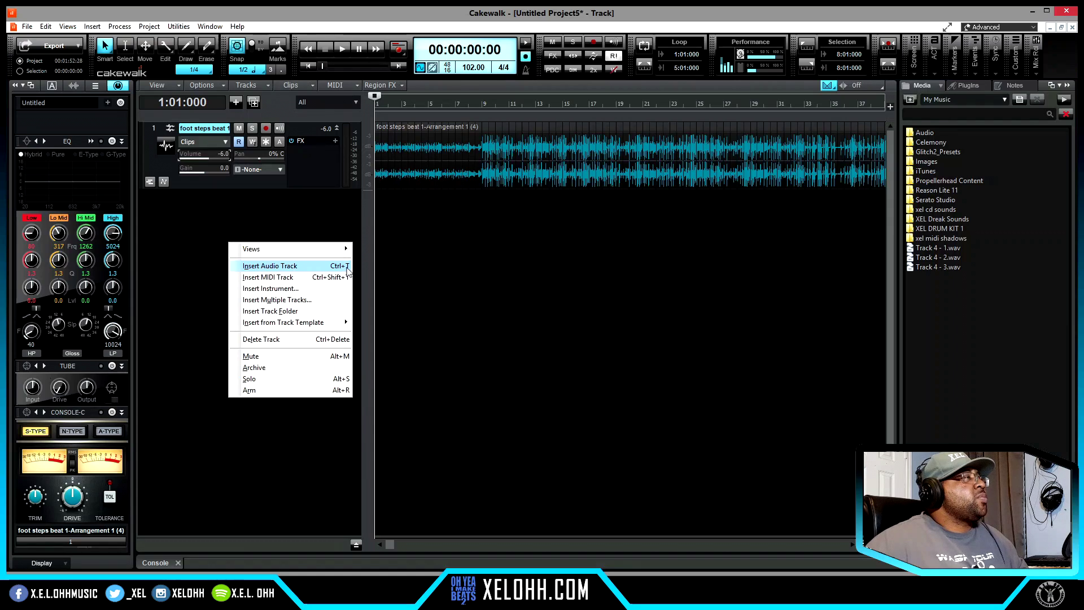
{"action": "left_click", "coordinate": [284, 269]}
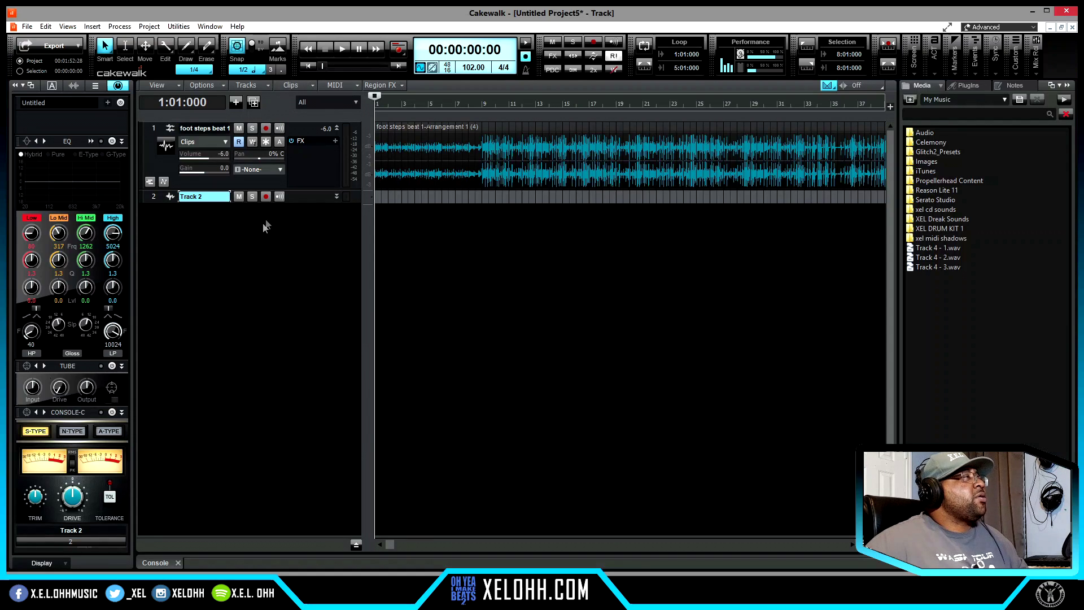
- Rename the new audio track as lead and enlarge its height to show its full controls
{"action": "double_click", "coordinate": [214, 197]}
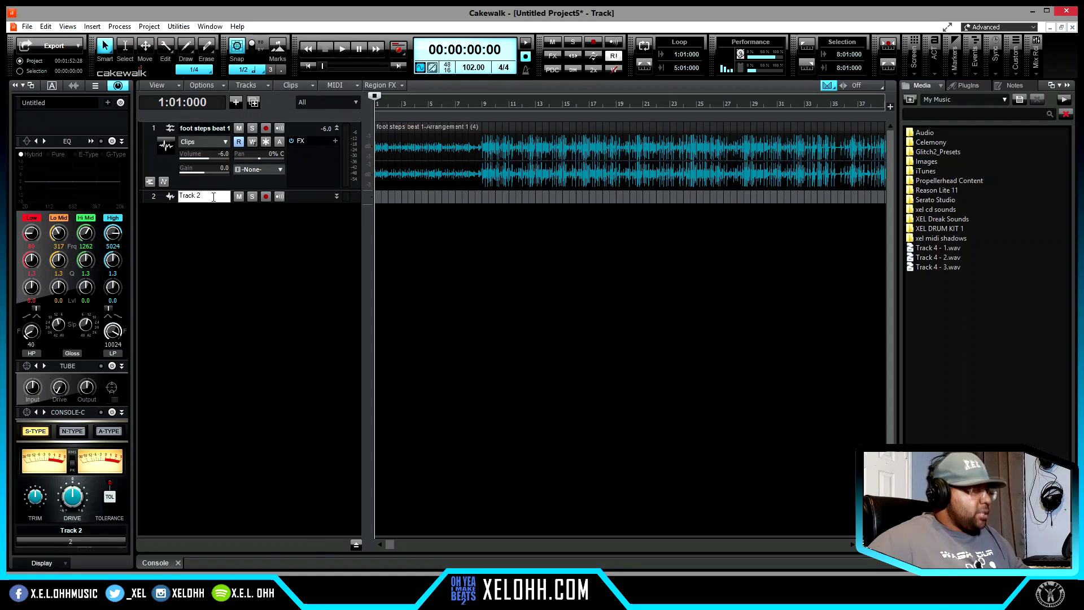
{"action": "type", "text": "lead"}
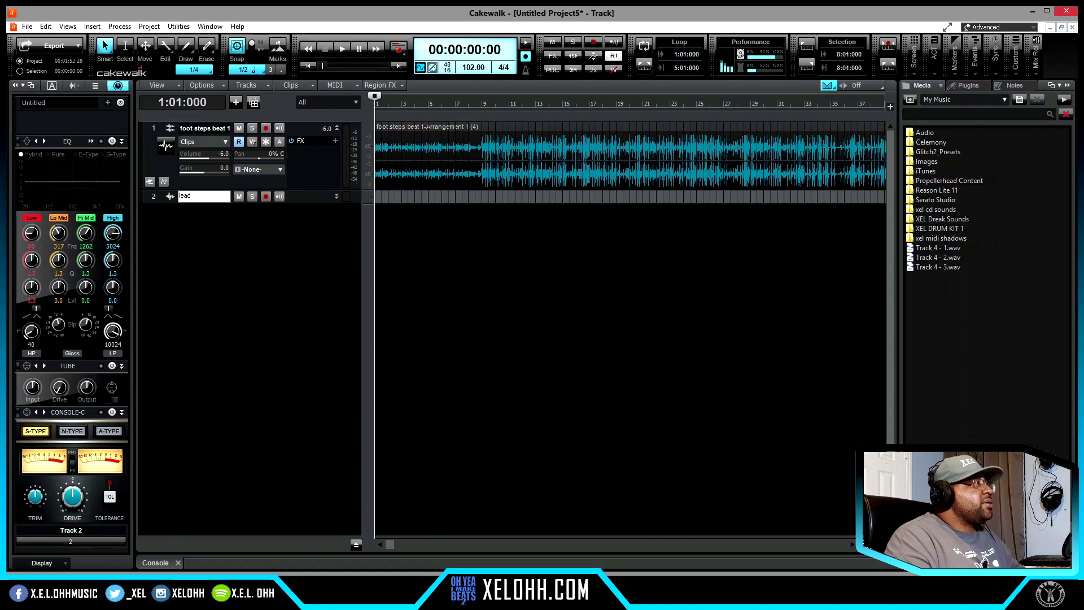
{"action": "key", "text": "Return"}
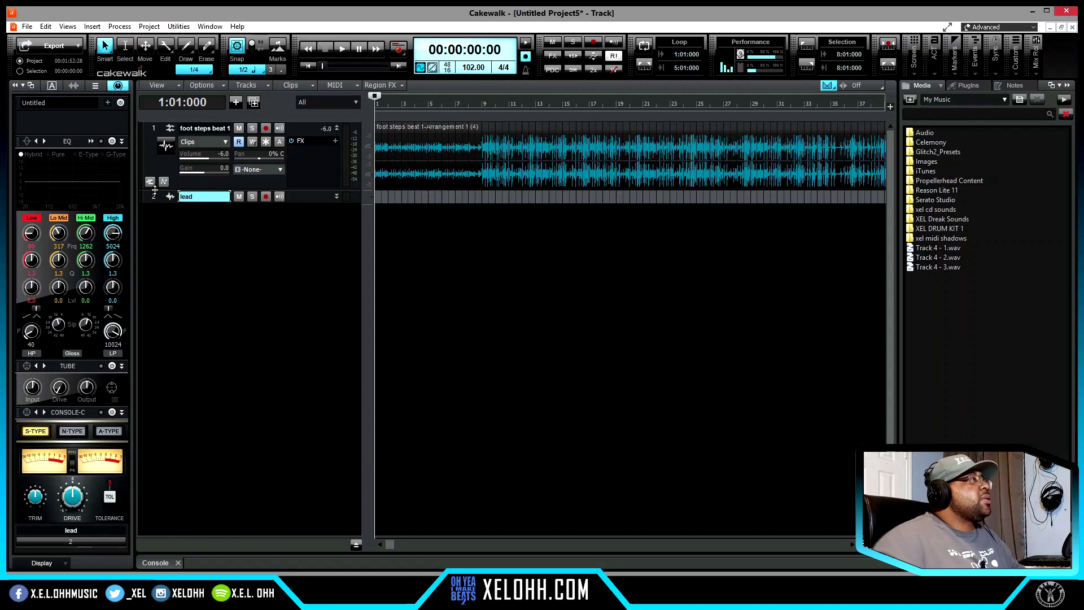
{"action": "left_click_drag", "start_coordinate": [307, 204], "coordinate": [306, 269]}
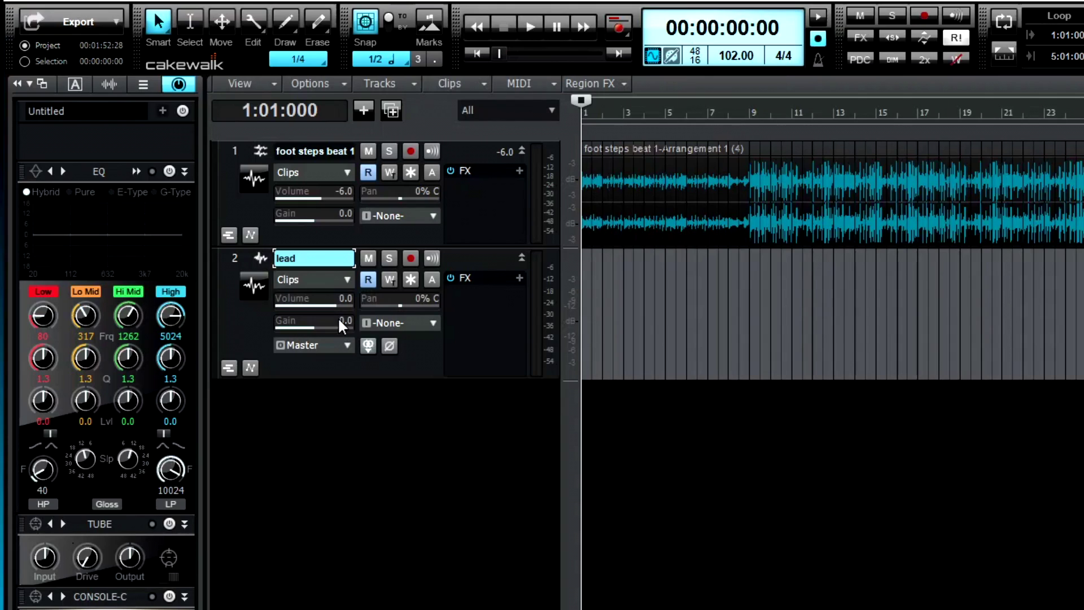
- Switch the displayed track controls to the Custom set and return them to All
{"action": "left_click", "coordinate": [554, 111]}
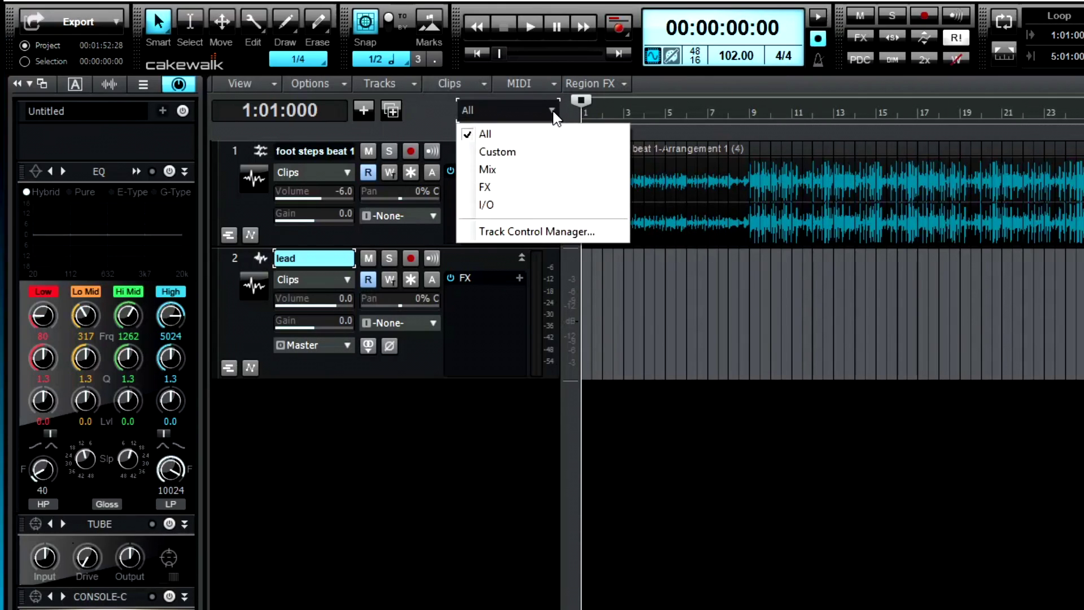
{"action": "left_click", "coordinate": [538, 153]}
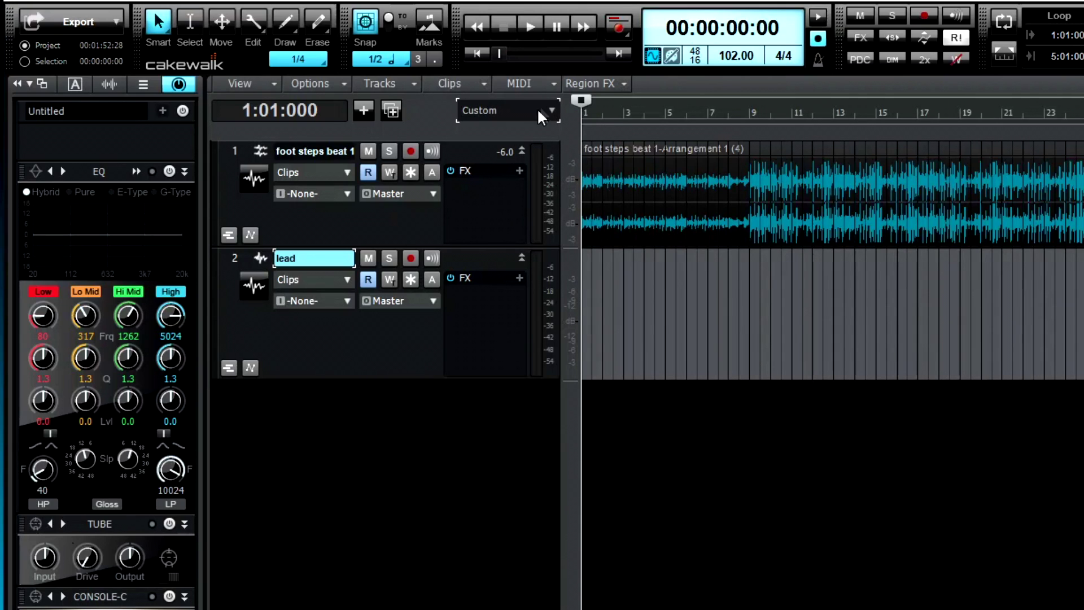
{"action": "left_click", "coordinate": [547, 110]}
{"action": "left_click", "coordinate": [532, 138]}
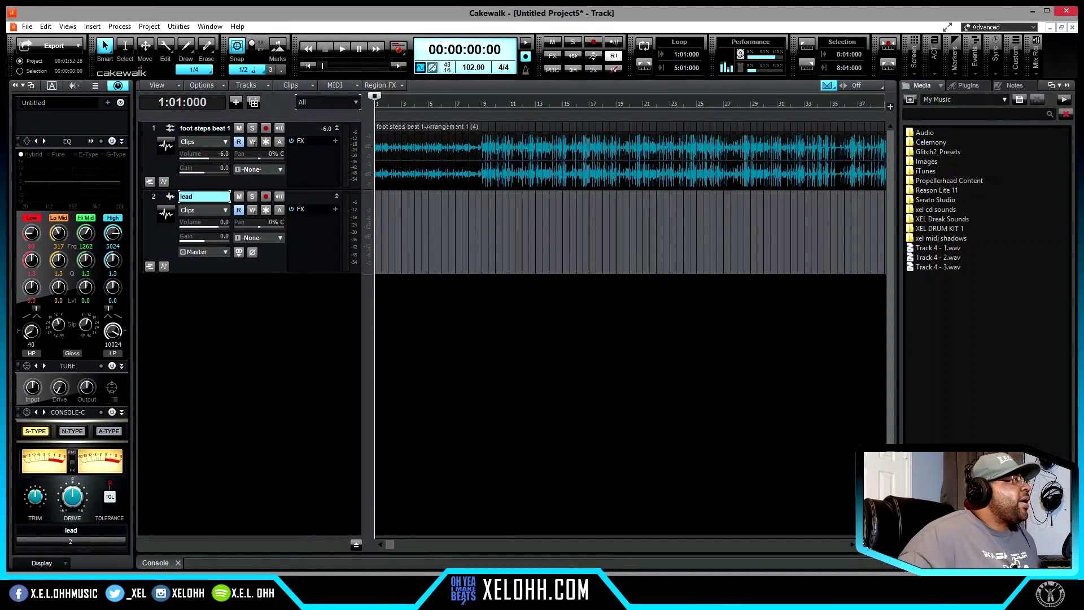
- Turn on input echo for the lead track to monitor its input, and turn it off again
{"action": "left_click", "coordinate": [280, 197]}
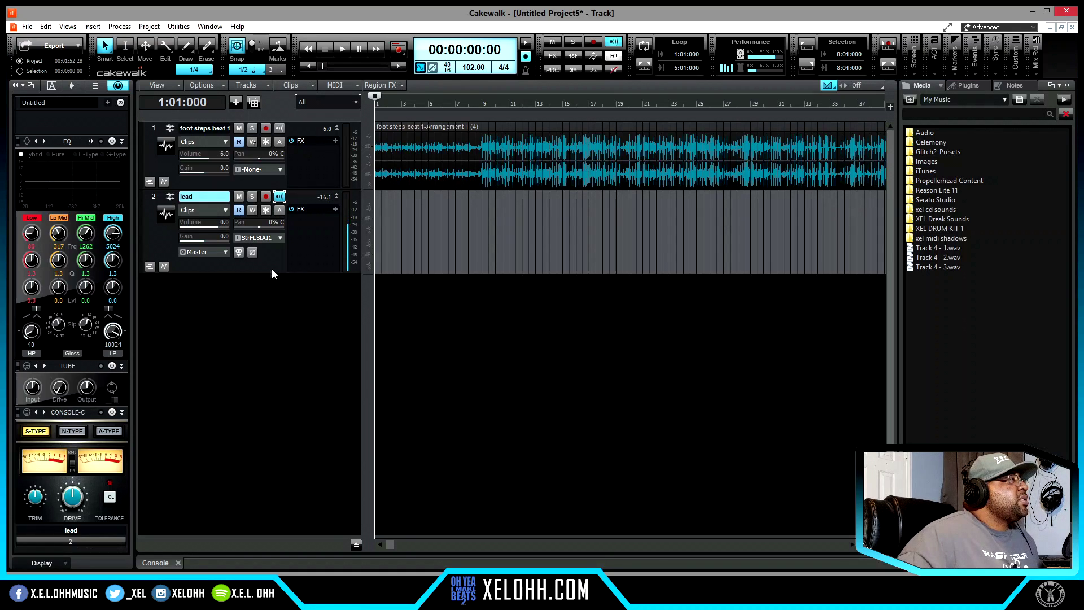
{"action": "left_click", "coordinate": [284, 197]}
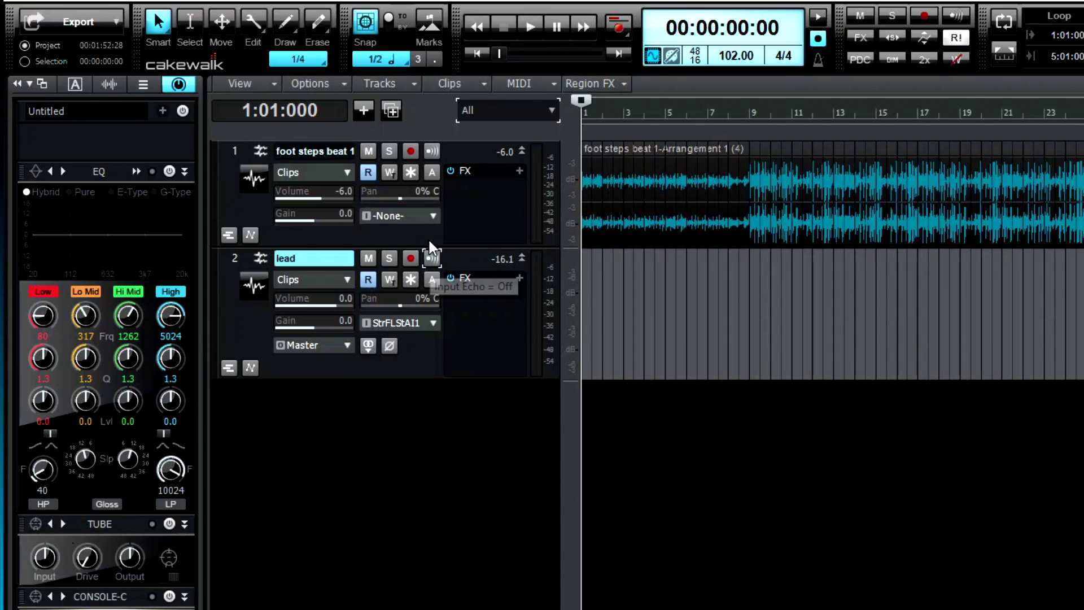
- Arm the lead track for recording and set its input to Right FL Studio ASIO In 1
{"action": "left_click", "coordinate": [411, 258]}
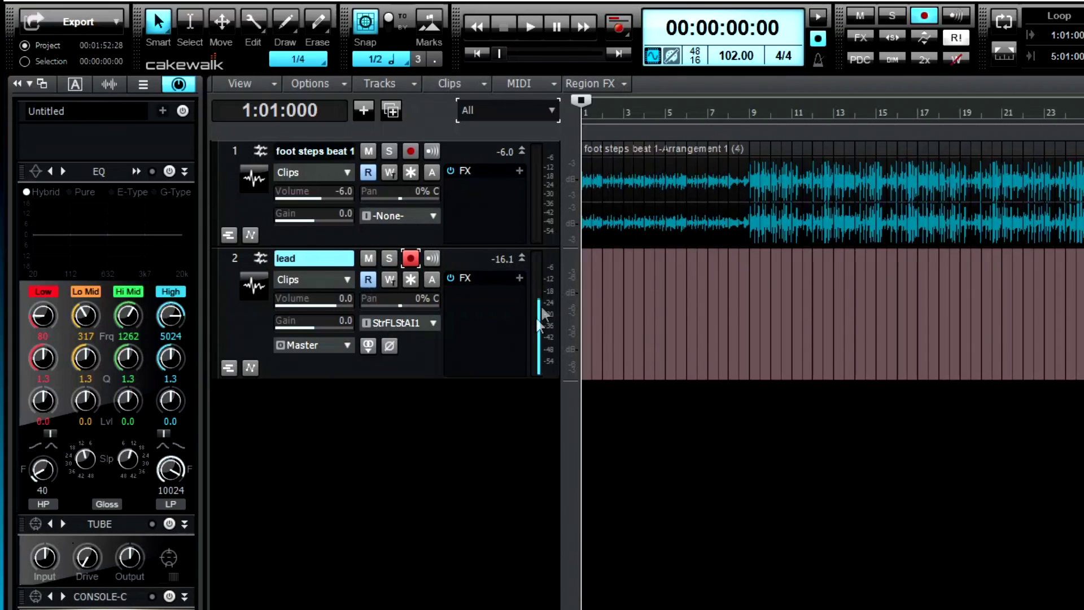
{"action": "left_click", "coordinate": [434, 323]}
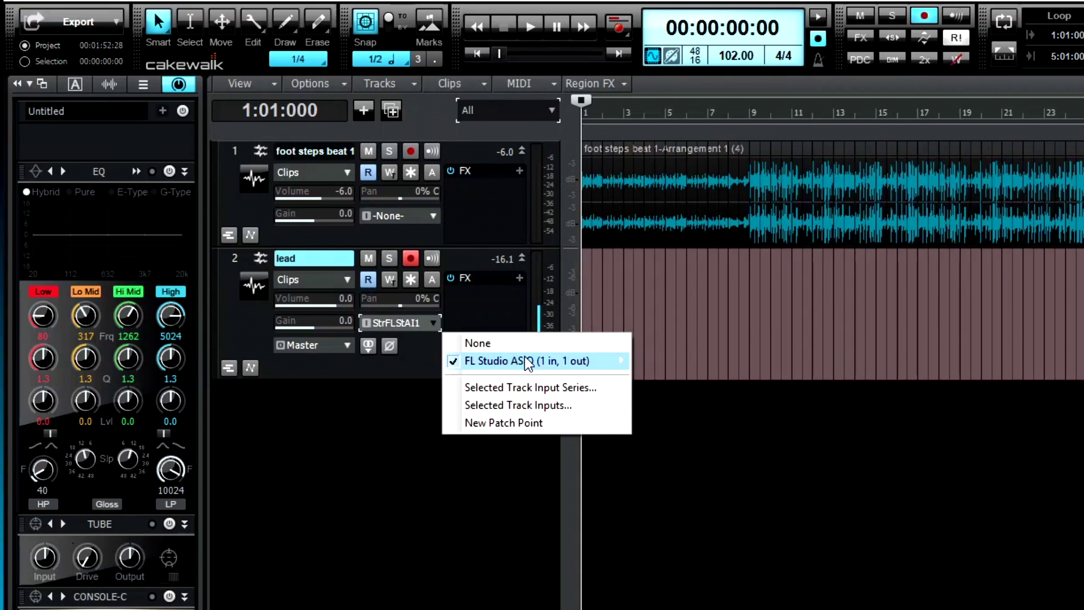
{"action": "mouse_move", "coordinate": [526, 362]}
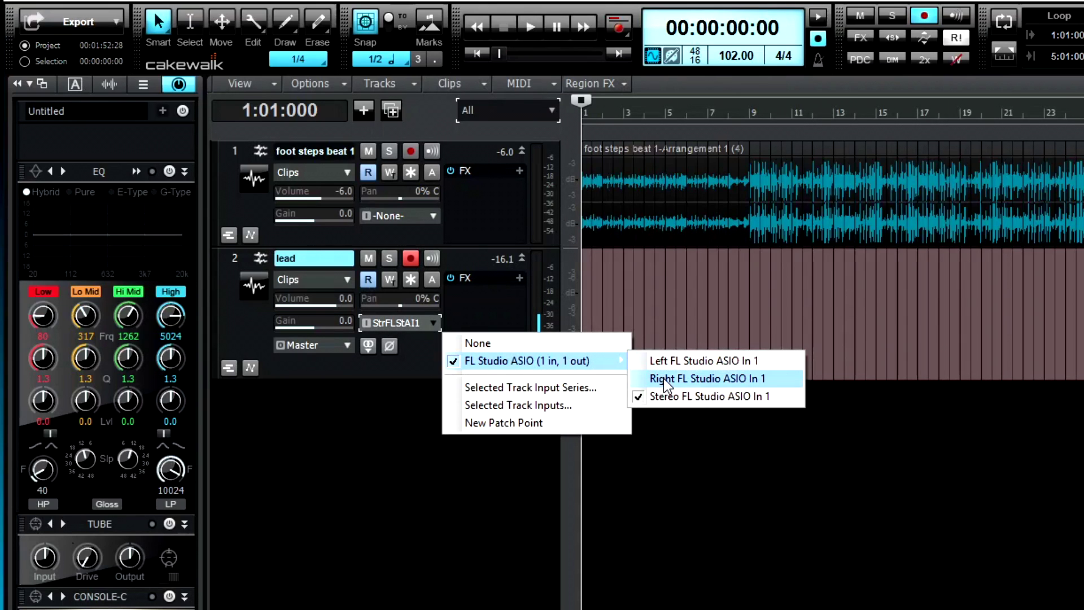
{"action": "left_click", "coordinate": [729, 379]}
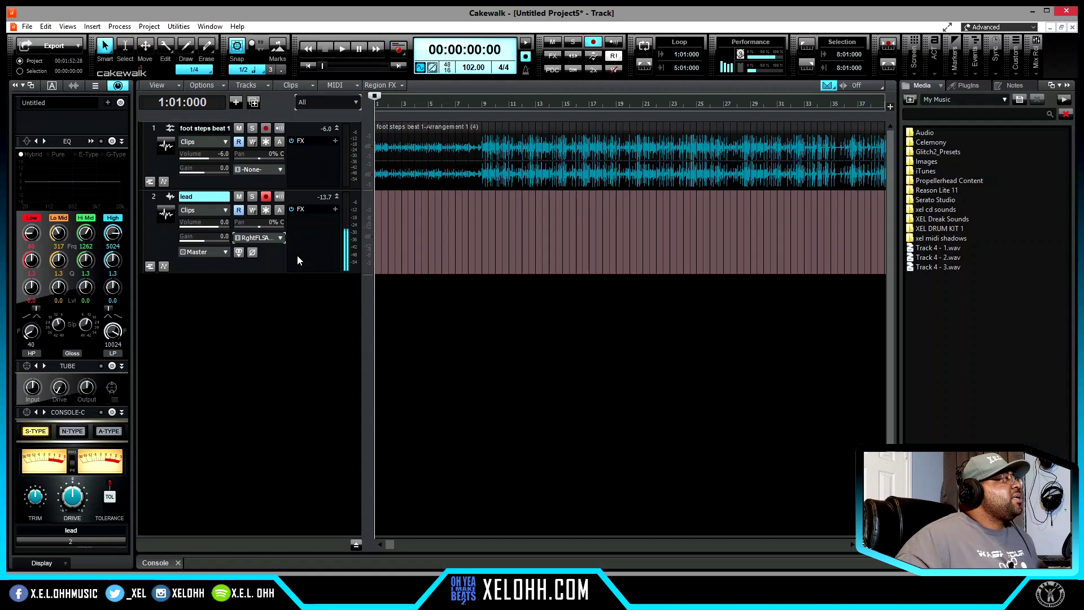
- Set the project's recording mode to Comping in the record preferences and apply the change
{"action": "right_click", "coordinate": [400, 53]}
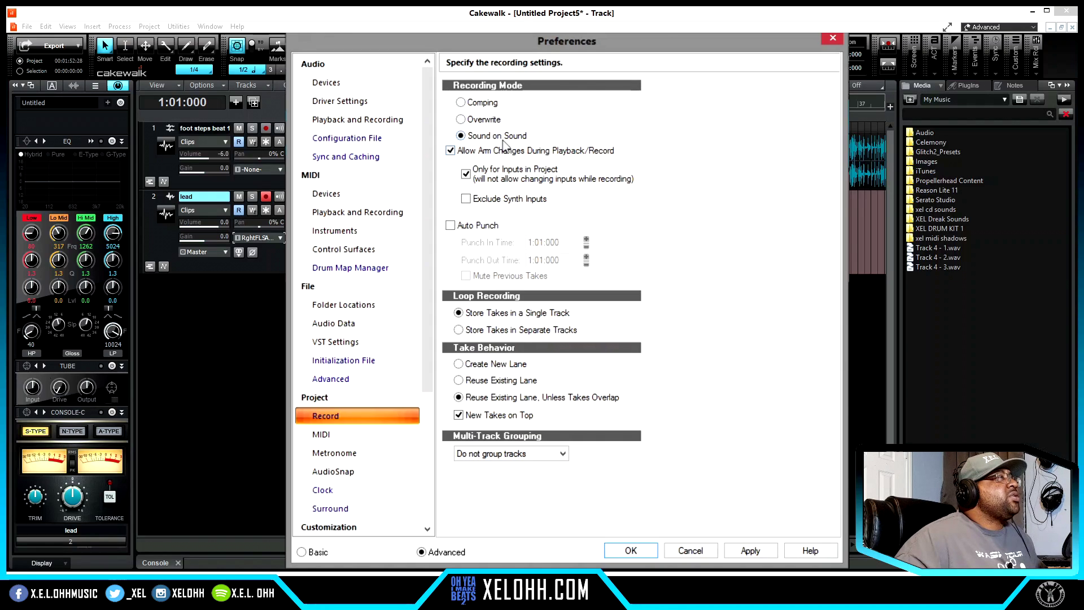
{"action": "left_click", "coordinate": [461, 103]}
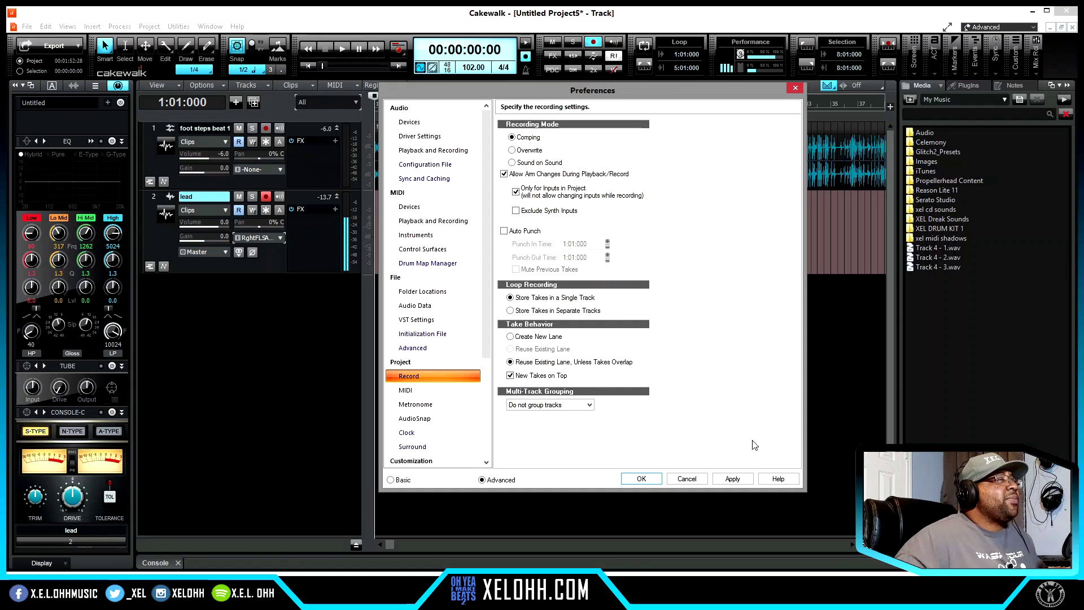
{"action": "left_click", "coordinate": [734, 480]}
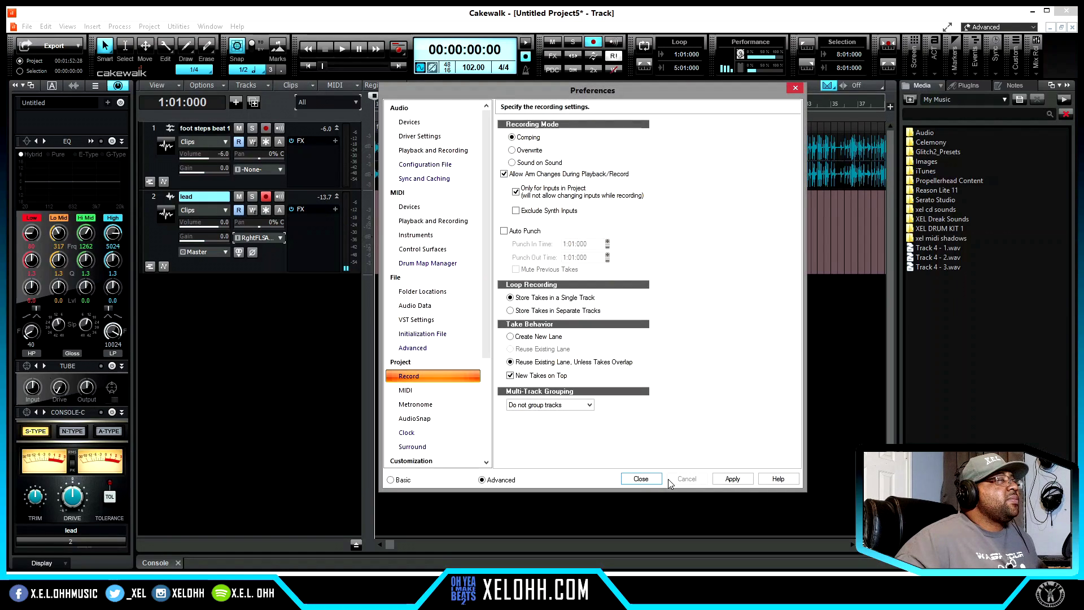
{"action": "left_click", "coordinate": [641, 480]}
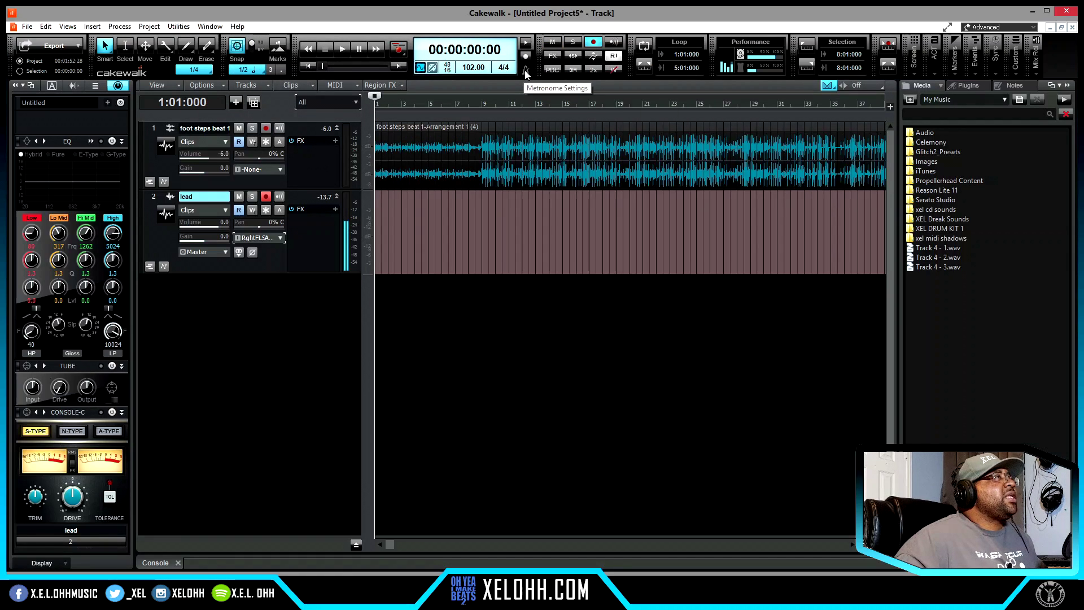
- Apply the project metronome settings with the metronome disabled for both playback and recording
{"action": "left_click", "coordinate": [524, 71]}
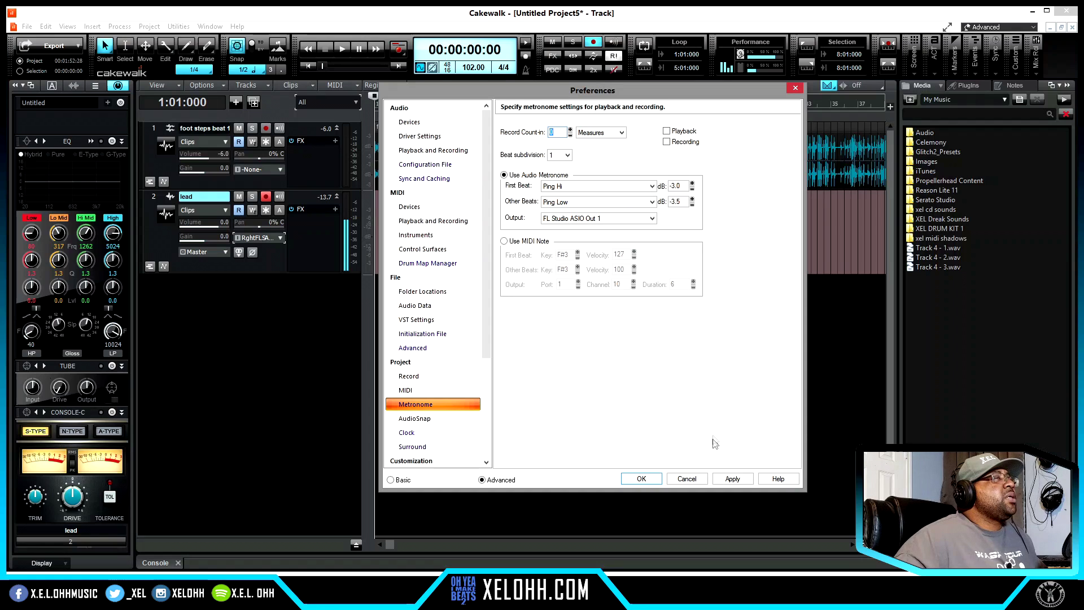
{"action": "left_click", "coordinate": [736, 481]}
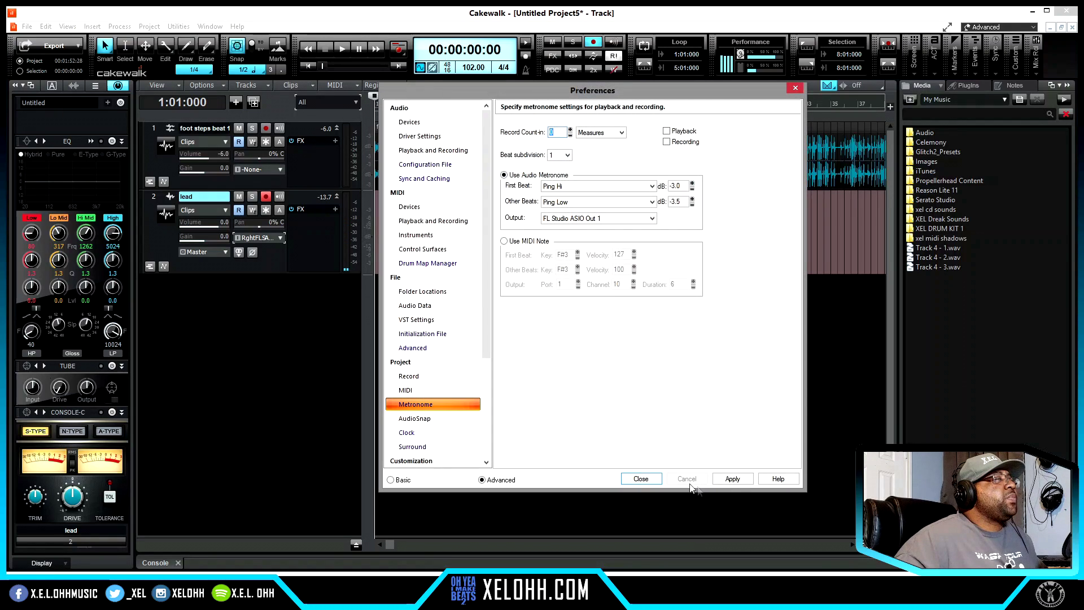
{"action": "left_click", "coordinate": [640, 479]}
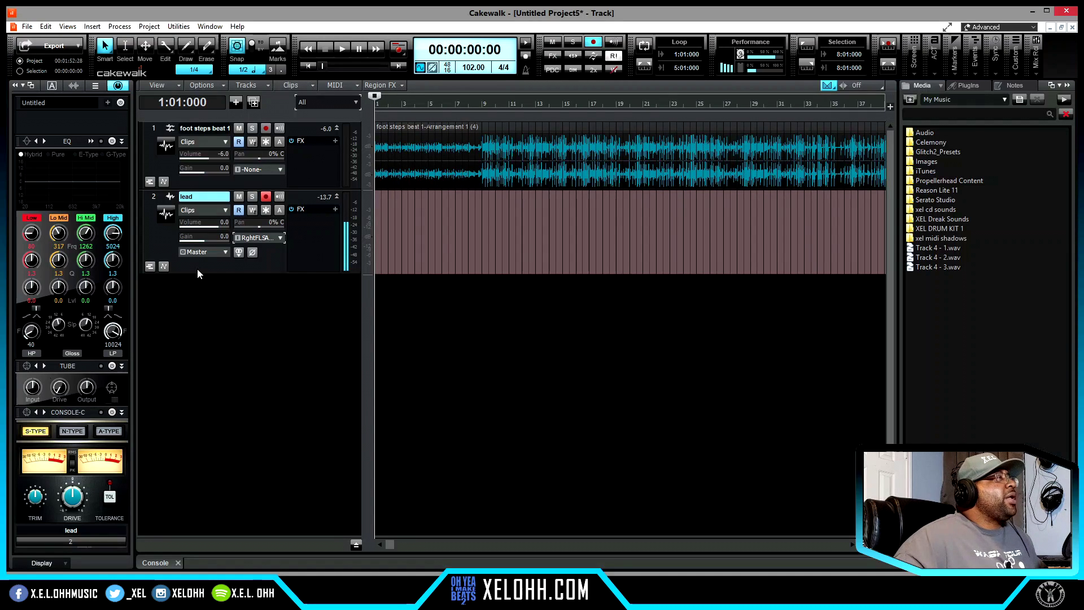
- Duplicate the lead track twice and reduce the height of both copies
{"action": "left_click", "coordinate": [253, 102]}
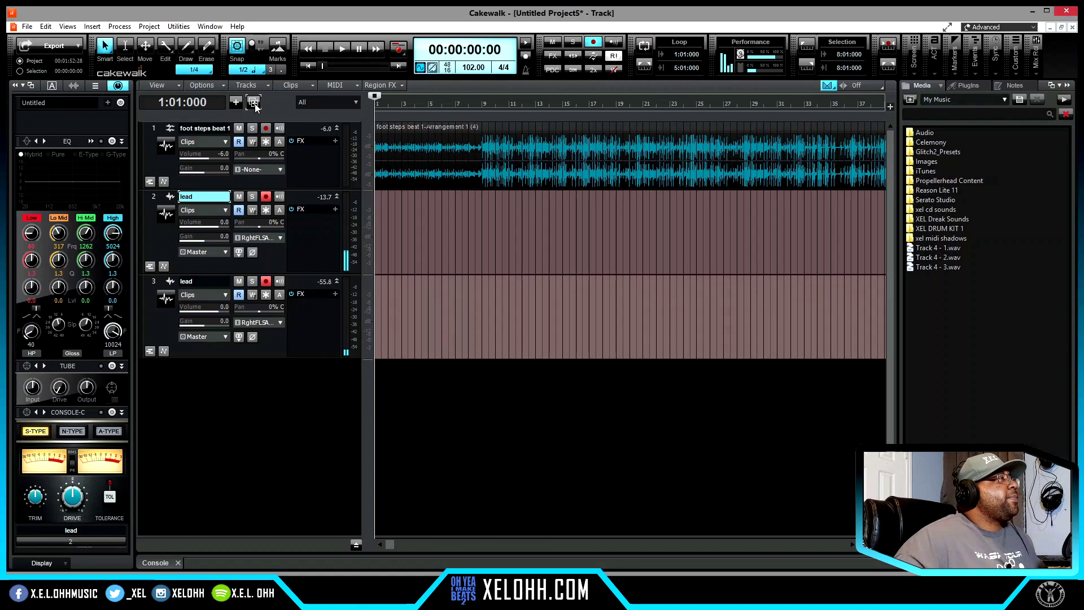
{"action": "left_click", "coordinate": [253, 103]}
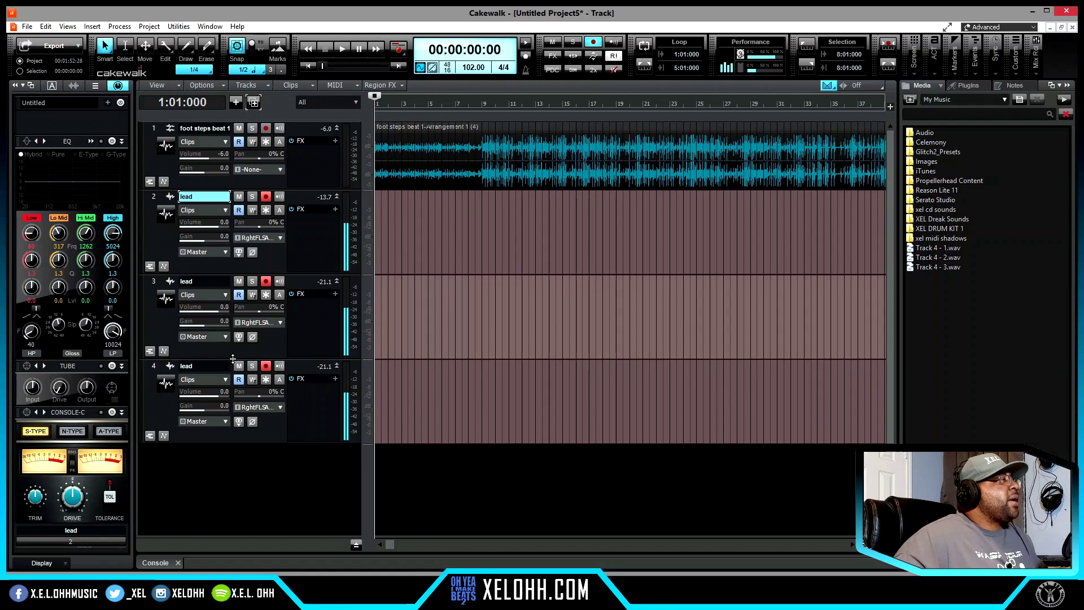
{"action": "left_click_drag", "start_coordinate": [239, 361], "coordinate": [240, 316]}
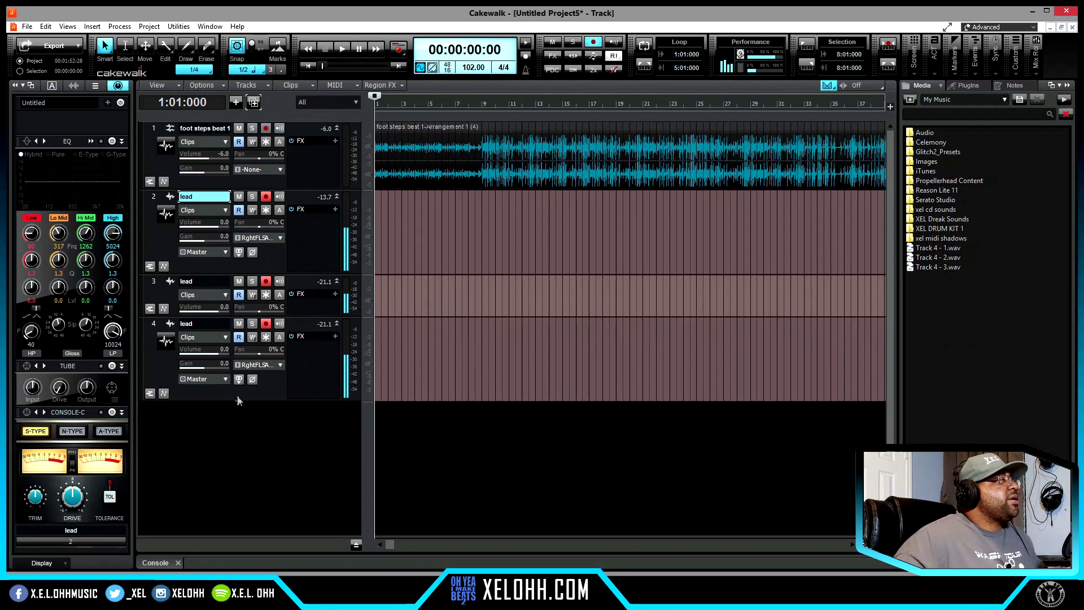
{"action": "left_click_drag", "start_coordinate": [248, 397], "coordinate": [249, 371]}
- Disarm the two duplicated tracks and rename them hook1 and hook 2
{"action": "left_click", "coordinate": [267, 283]}
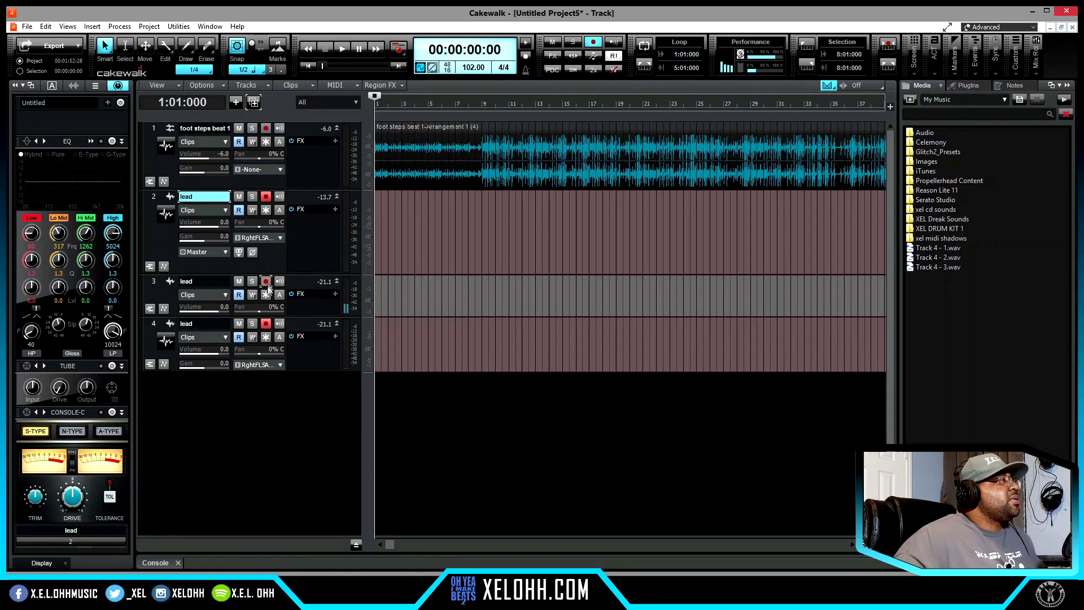
{"action": "left_click", "coordinate": [266, 324]}
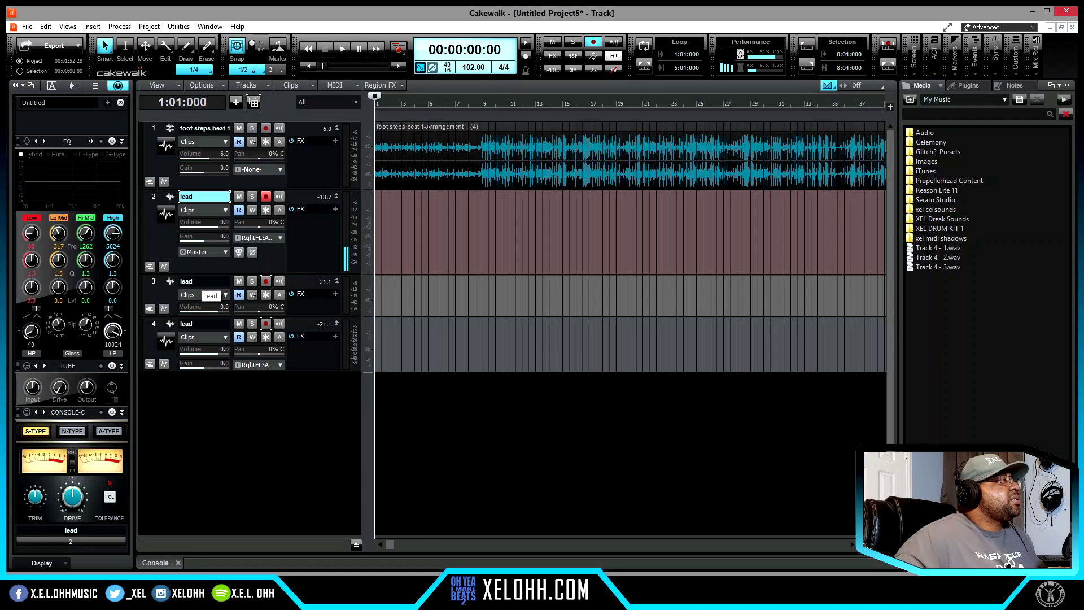
{"action": "double_click", "coordinate": [204, 283]}
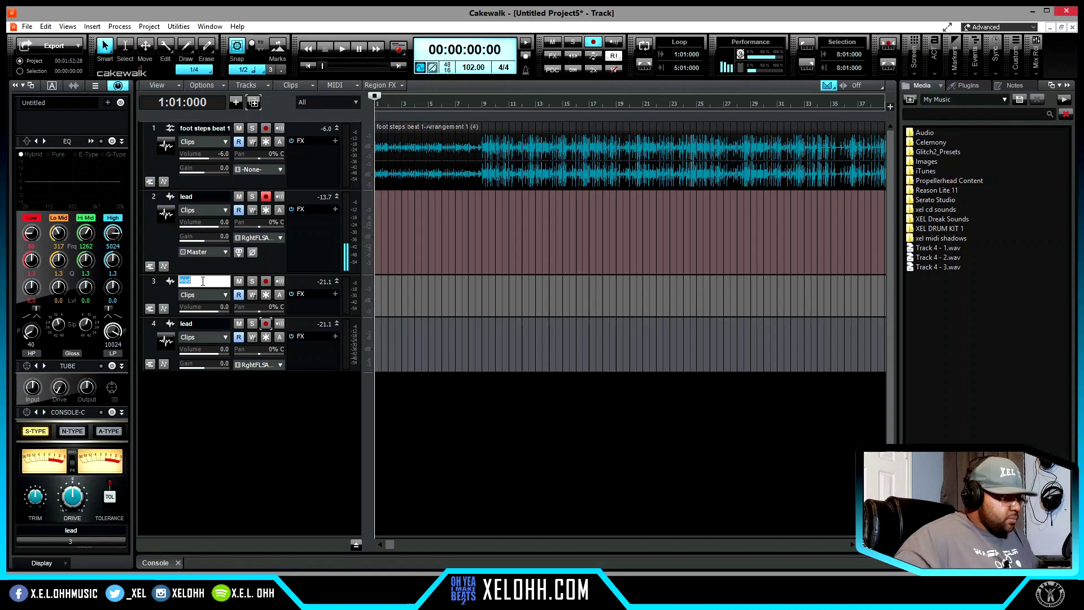
{"action": "type", "text": "hook1"}
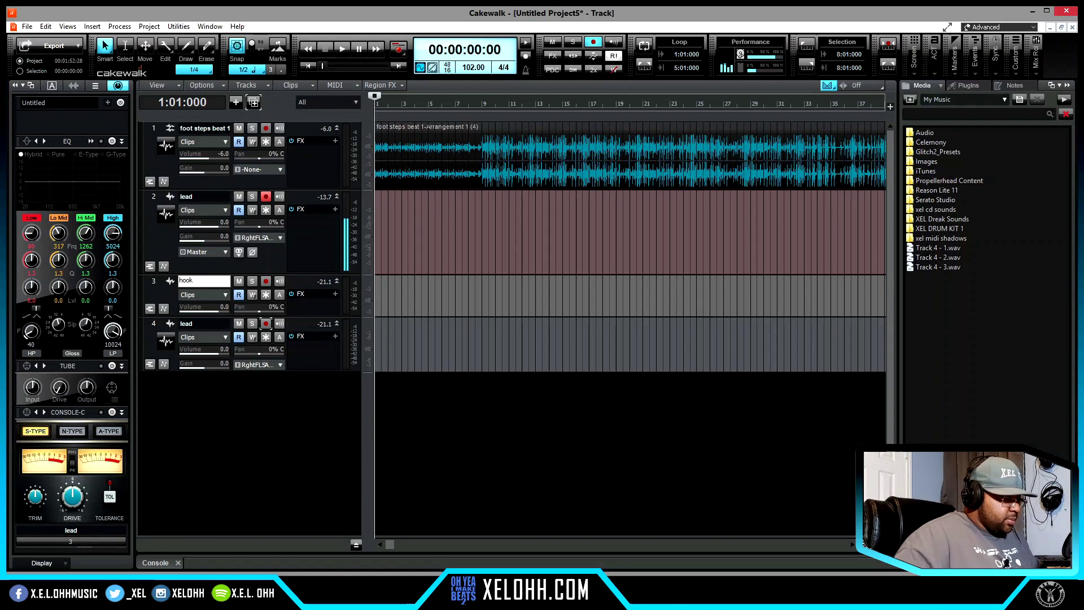
{"action": "double_click", "coordinate": [204, 324]}
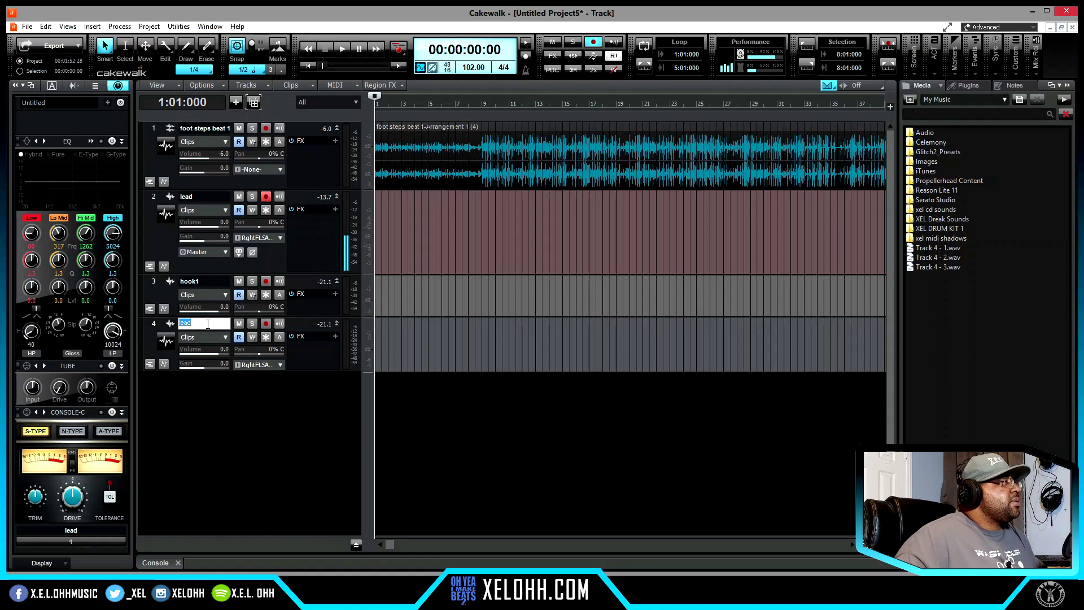
{"action": "type", "text": "hoo"}
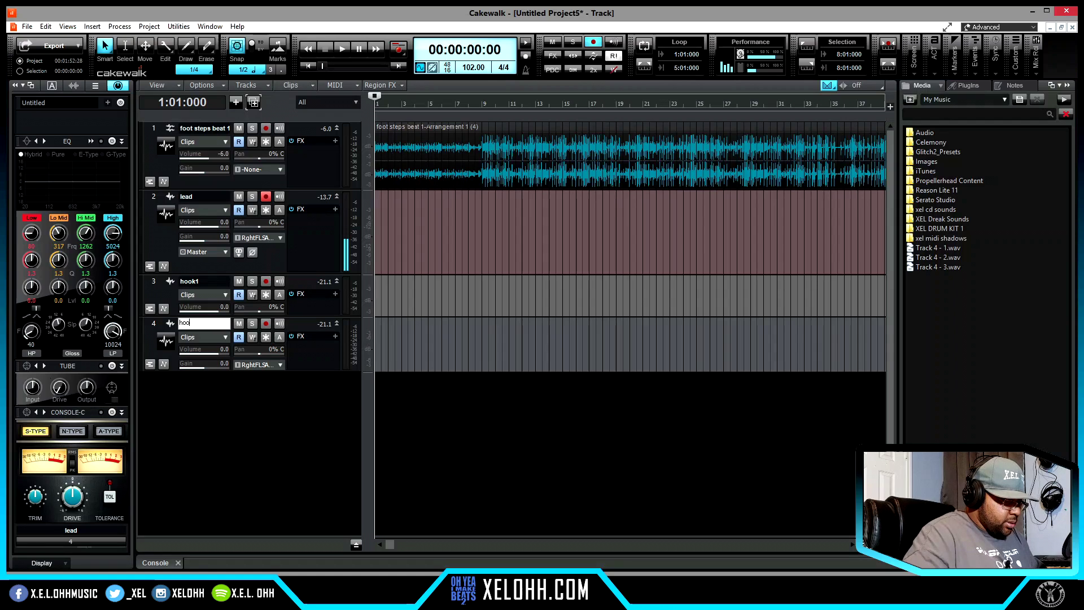
{"action": "type", "text": "k 2"}
{"action": "key", "text": "Return"}
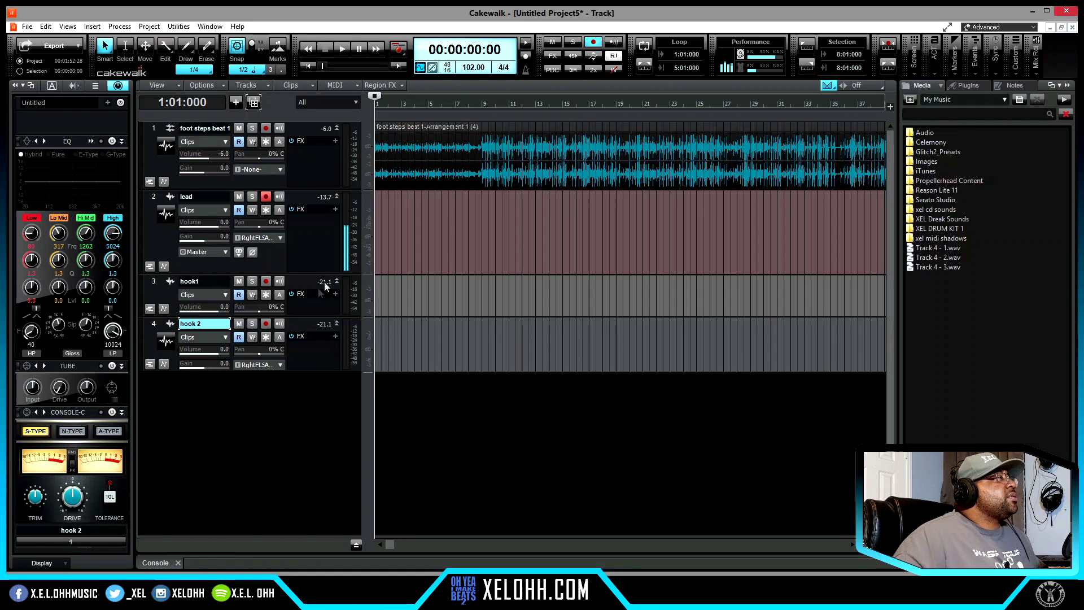
- Arm hook1 instead of the lead track and record a first vocal take starting at measure 8
{"action": "left_click", "coordinate": [265, 282]}
{"action": "left_click", "coordinate": [263, 197]}
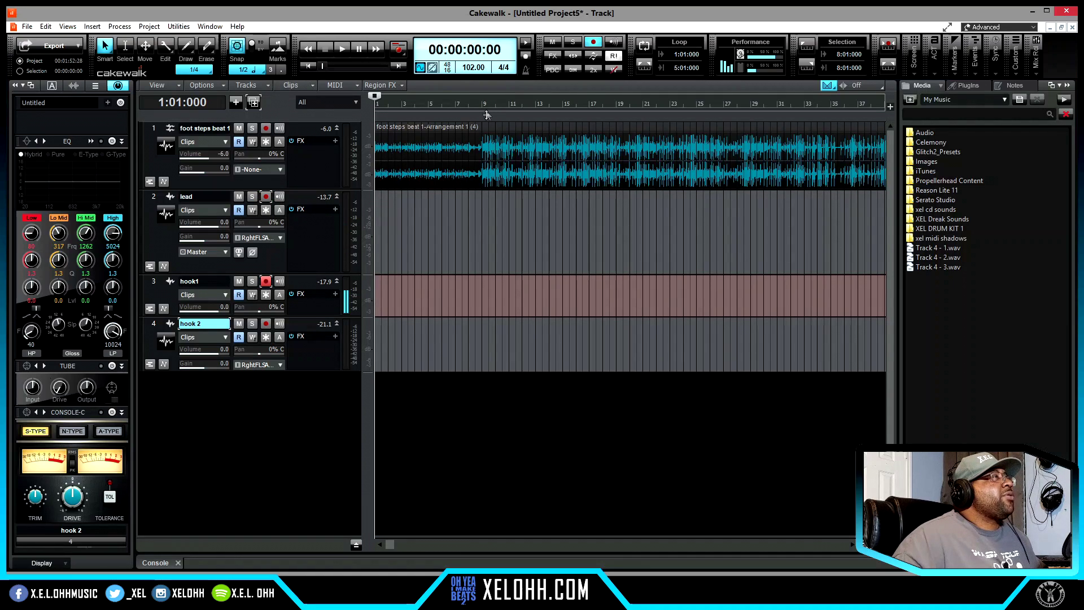
{"action": "left_click", "coordinate": [469, 219]}
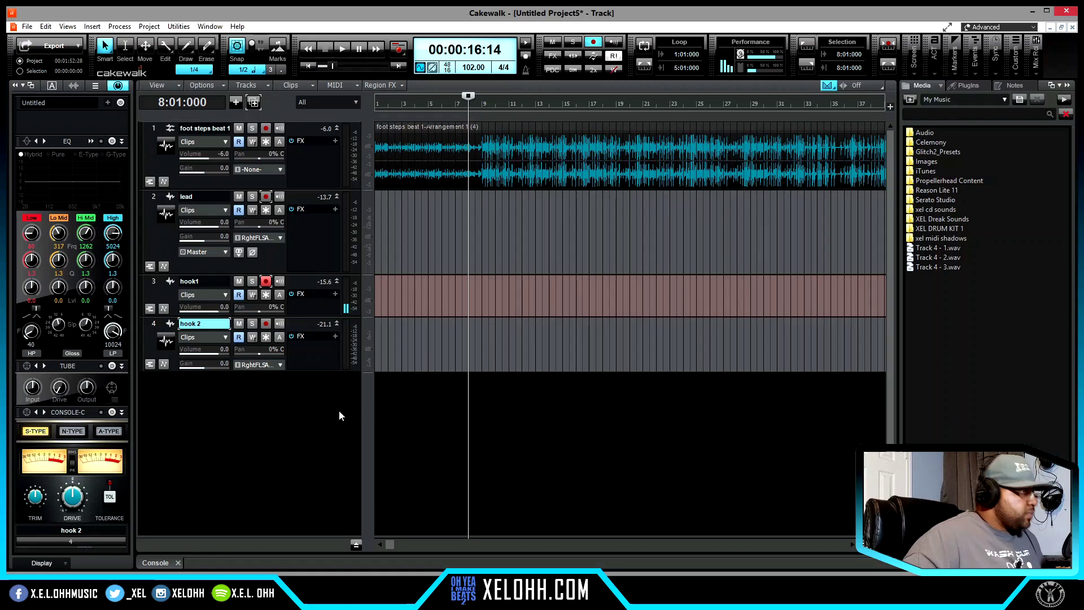
{"action": "key", "text": "r"}
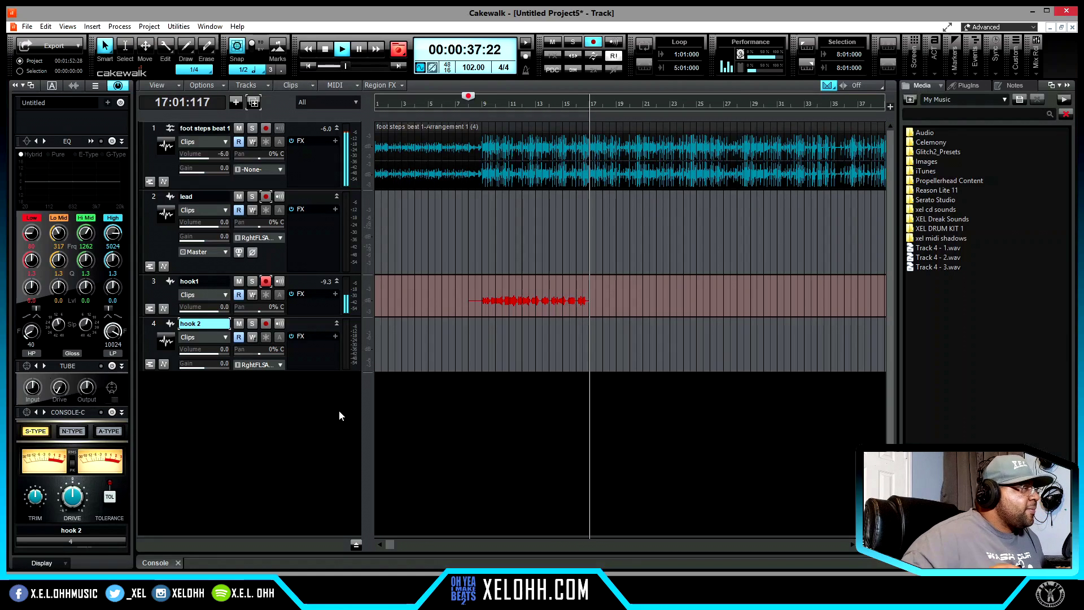
{"action": "key", "text": "space"}
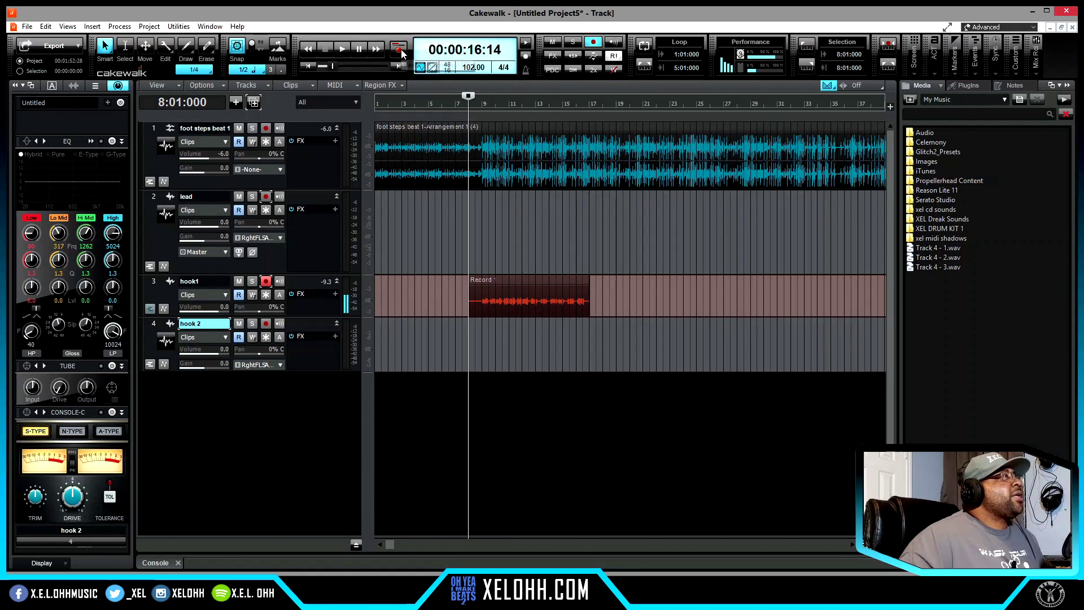
- Record a second vocal take on hook1 from measure 8 and disarm the track
{"action": "key", "text": "space"}
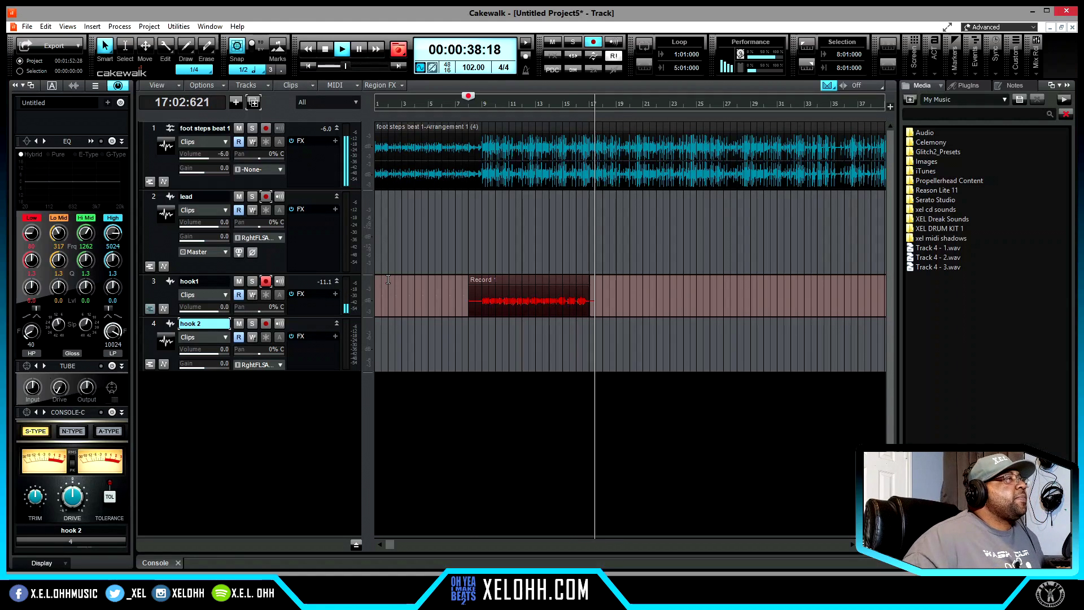
{"action": "key", "text": "space"}
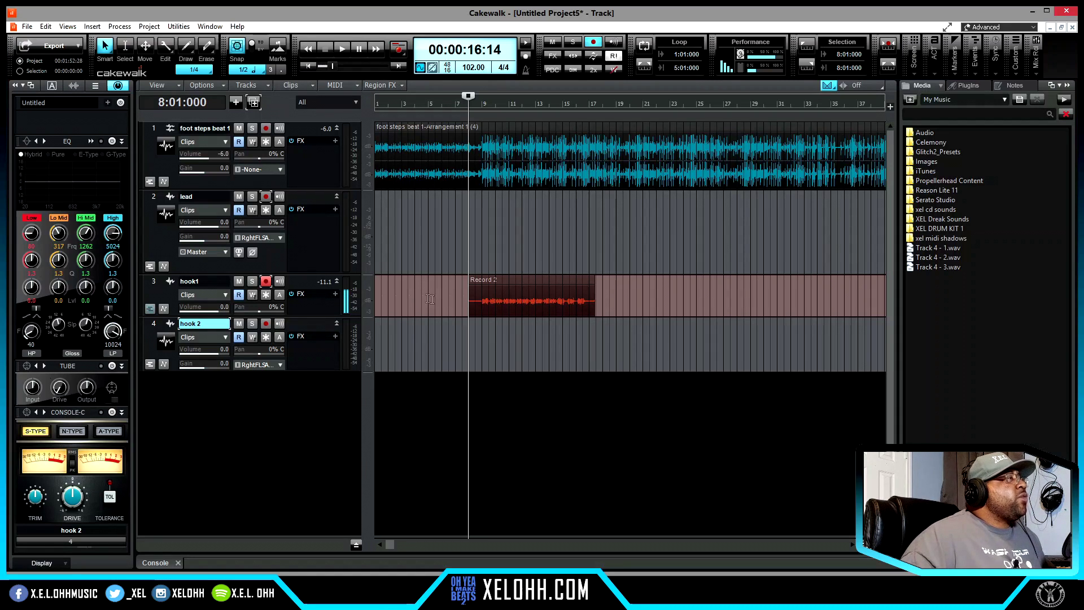
{"action": "left_click", "coordinate": [266, 281]}
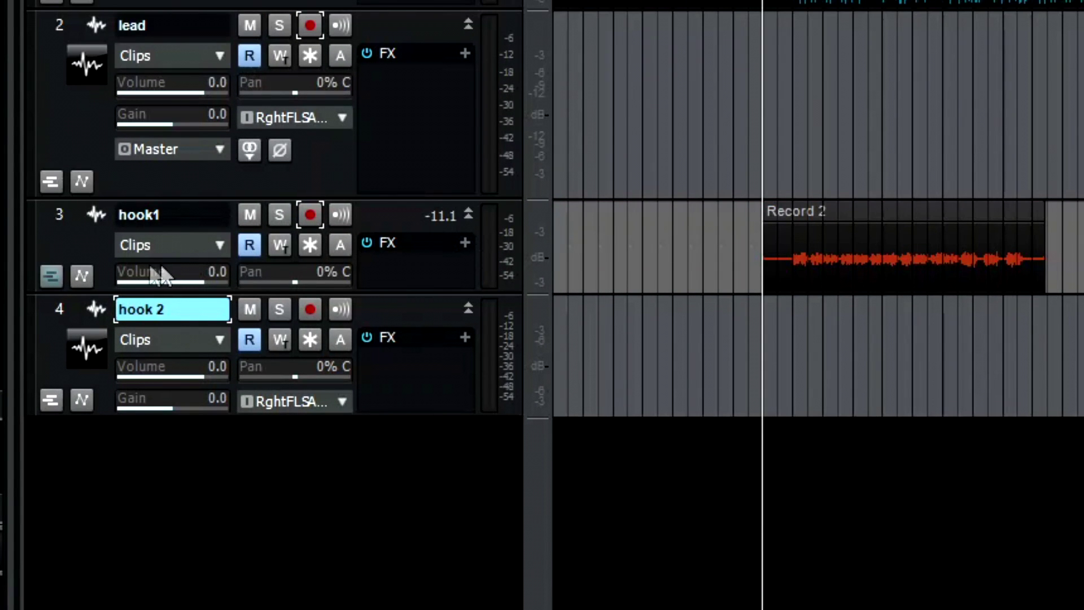
- Show the take lanes of hook1, make Record 1 the active take and play it from the clip's start
{"action": "left_click", "coordinate": [50, 275]}
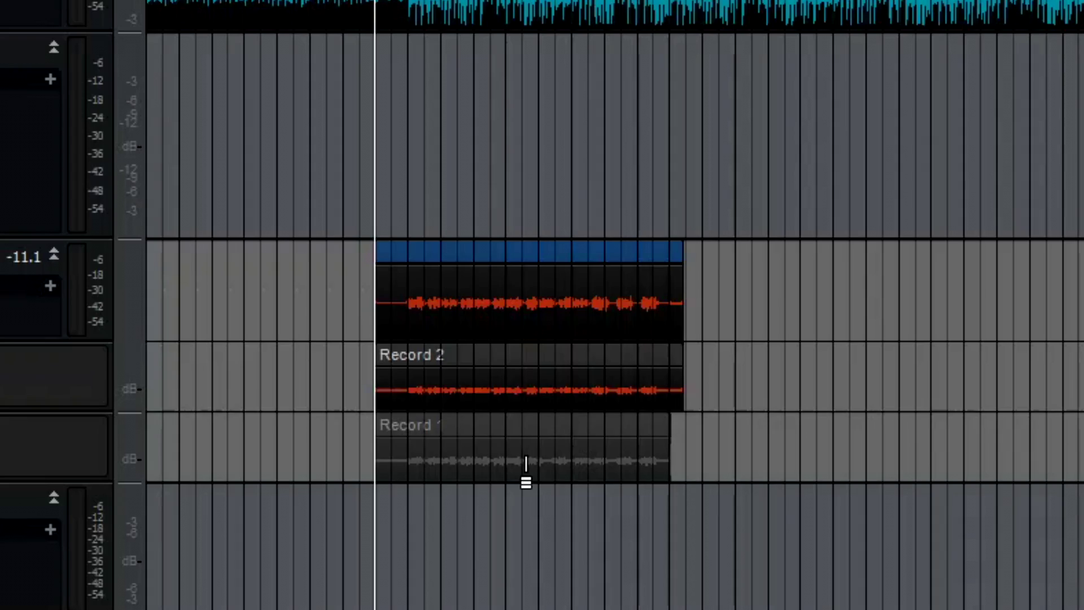
{"action": "left_click", "coordinate": [526, 464]}
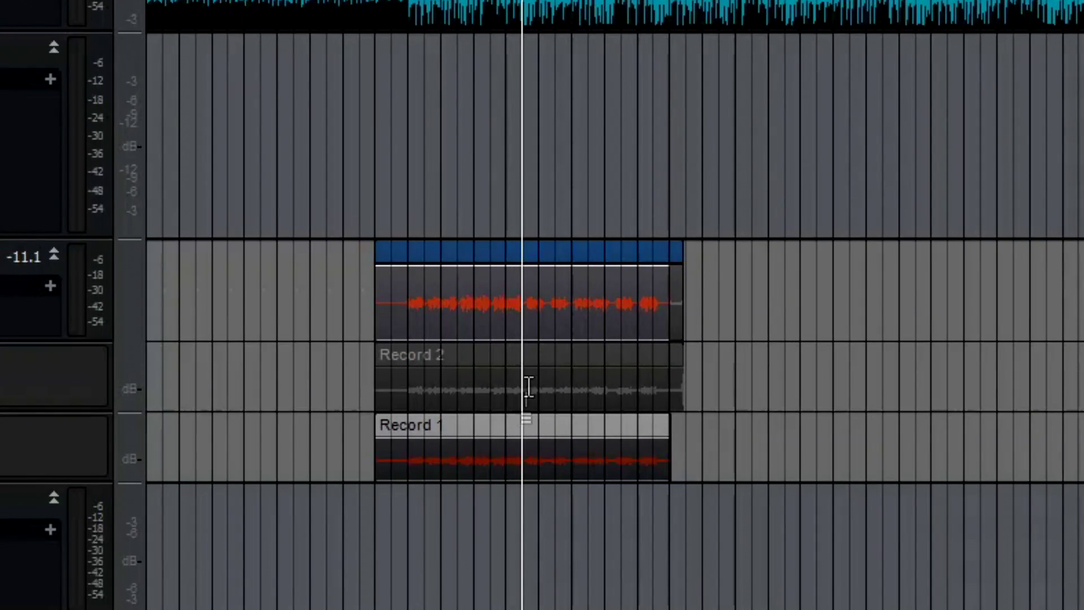
{"action": "left_click", "coordinate": [373, 432]}
{"action": "key", "text": "space"}
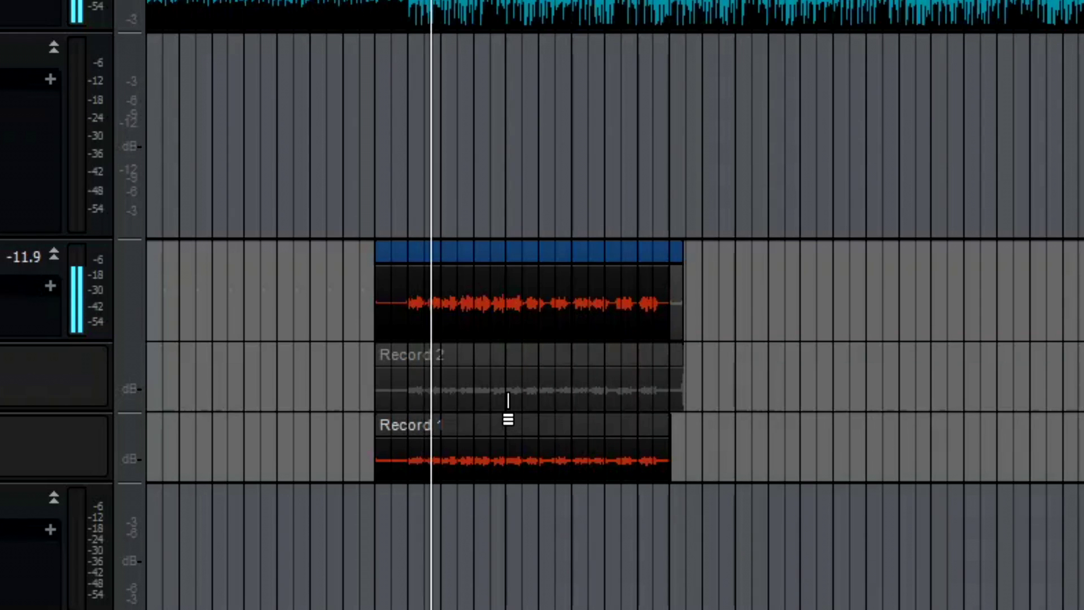
- Switch the active take to Record 2 and back to Record 1 during playback to compare them, and stop playback
{"action": "left_click", "coordinate": [543, 402]}
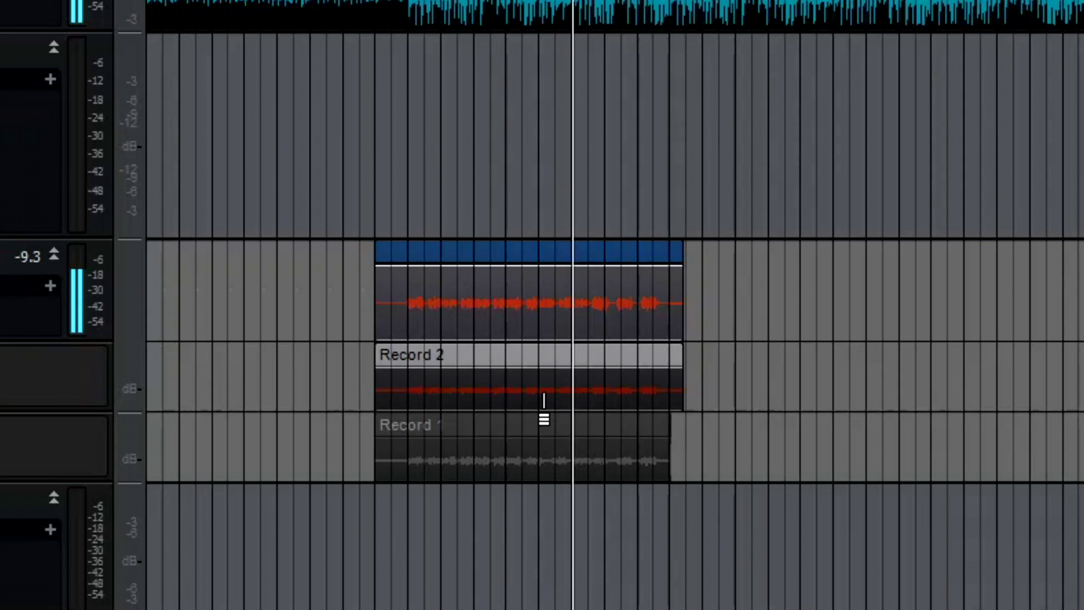
{"action": "left_click", "coordinate": [563, 464]}
{"action": "left_click", "coordinate": [563, 464]}
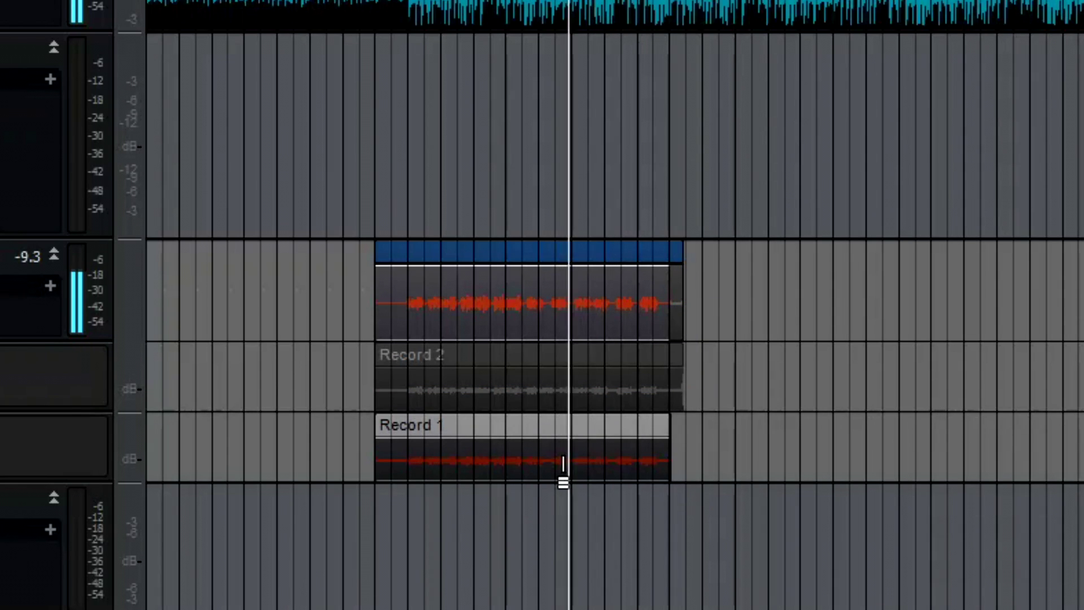
{"action": "key", "text": "space"}
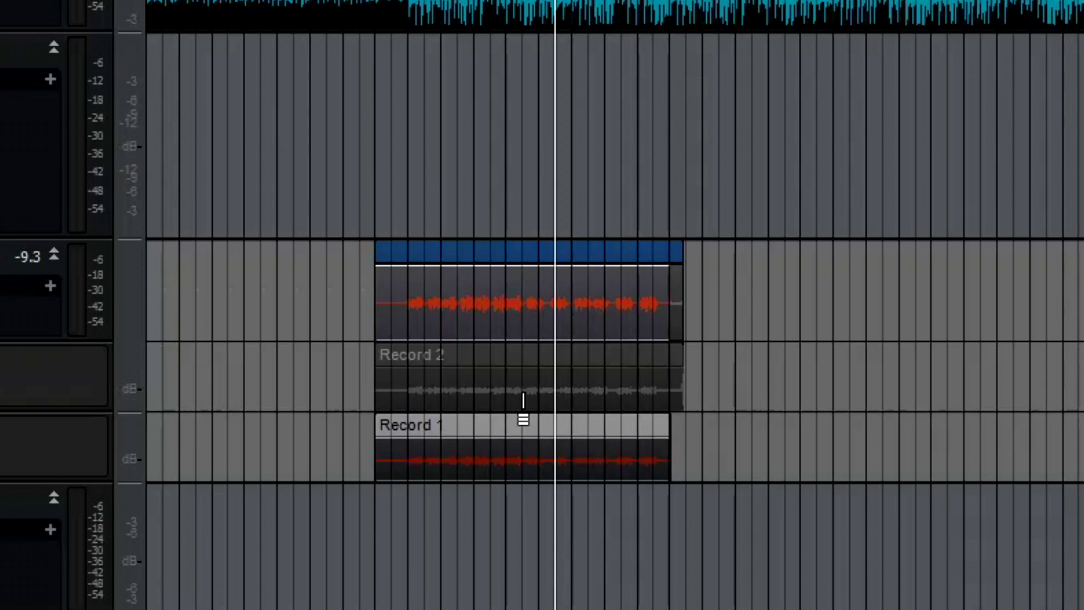
- Comp hook1 by swapping in Record 2 for two short sections in the second half and for the opening section
{"action": "left_click_drag", "start_coordinate": [523, 401], "coordinate": [561, 394]}
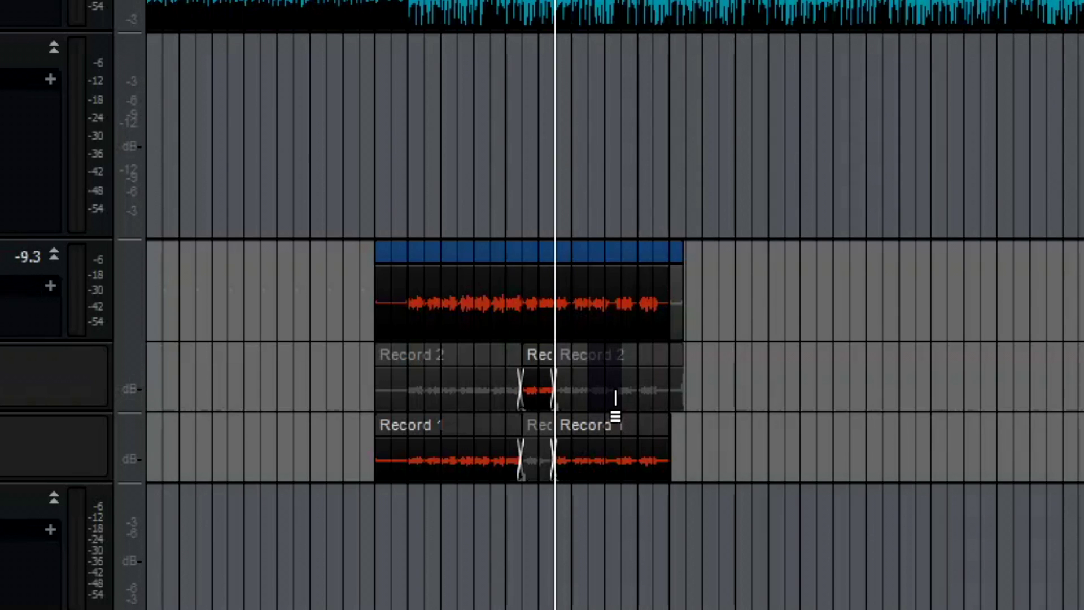
{"action": "left_click", "coordinate": [616, 401]}
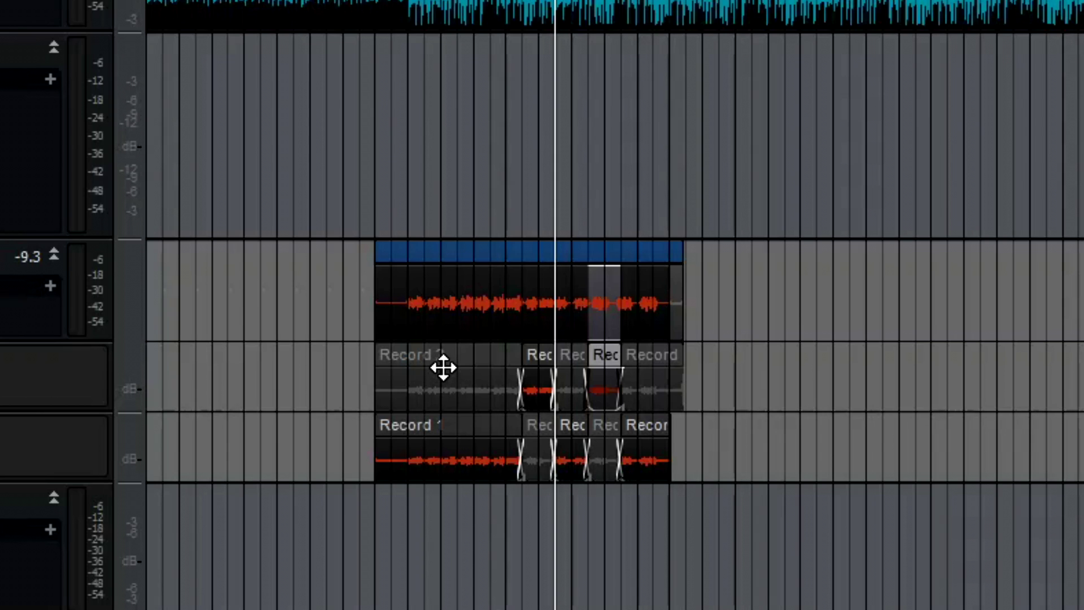
{"action": "left_click", "coordinate": [415, 398]}
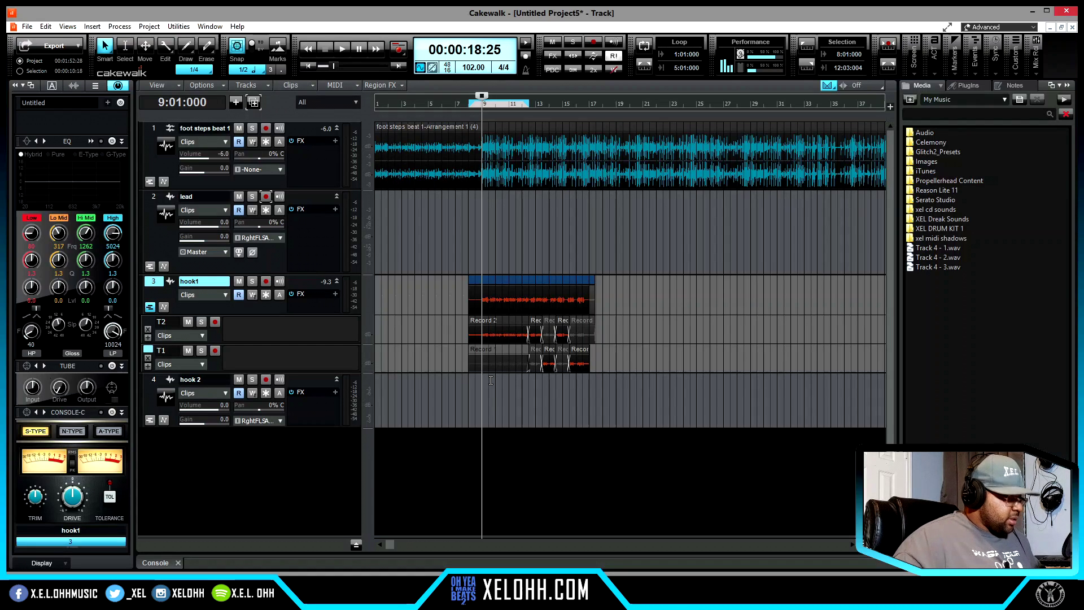
- Undo the comp edits on hook1 until both takes are unsplit with Record 2 active
{"action": "key", "text": "ctrl+z"}
{"action": "key", "text": "ctrl+z"}
{"action": "key", "text": "ctrl+z"}
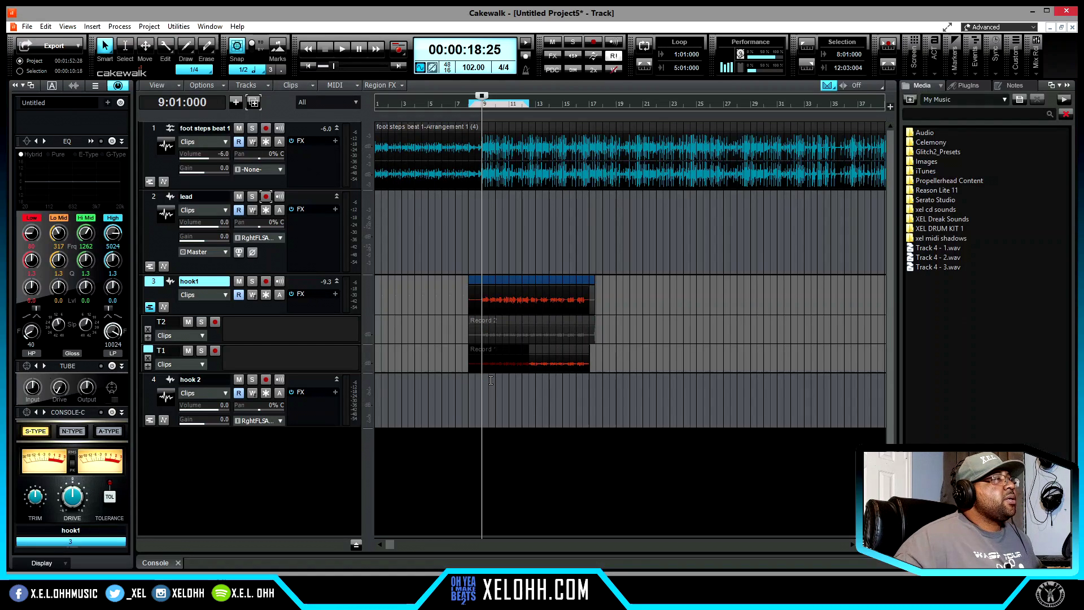
{"action": "key", "text": "ctrl+z"}
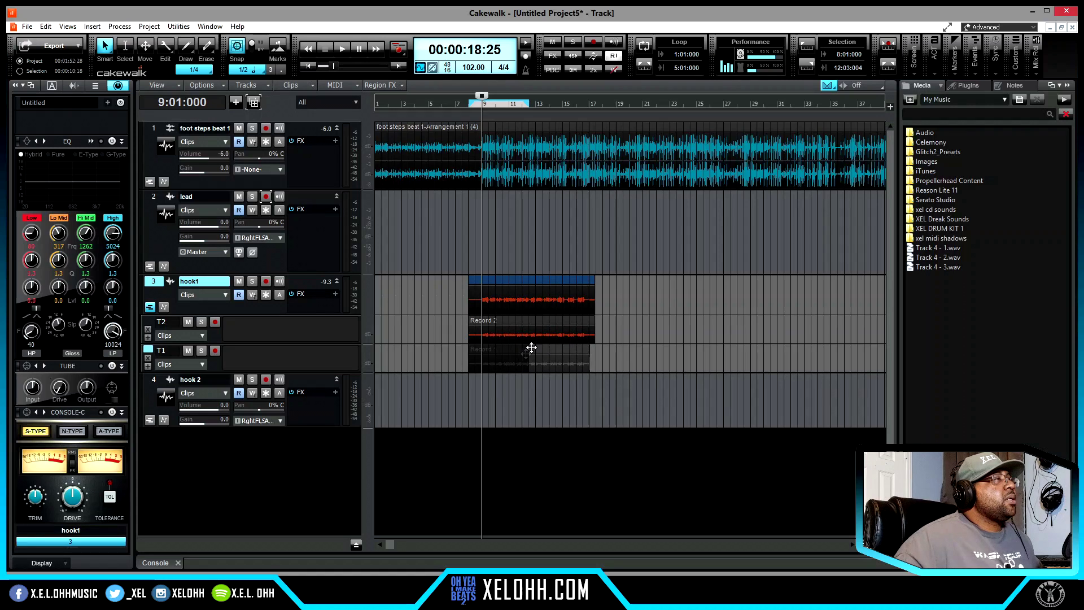
- Select Record 2 as the hook1 take and hide the track's take lanes
{"action": "left_click", "coordinate": [538, 325]}
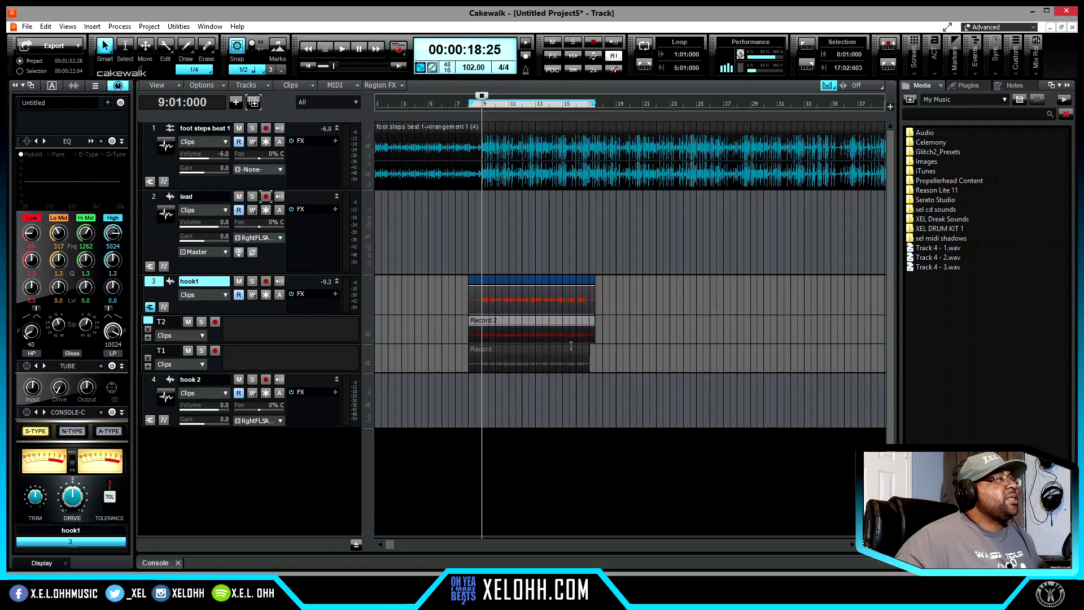
{"action": "left_click", "coordinate": [150, 307]}
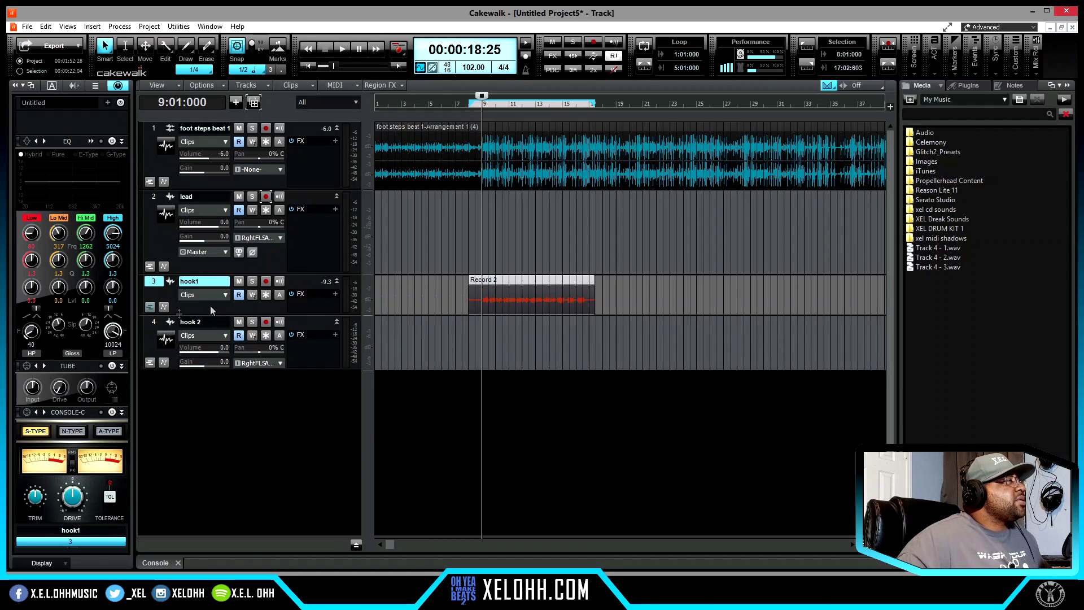
- Arm hook 2, record a vocal take on it starting at measure 8, and disarm the track
{"action": "left_click", "coordinate": [469, 343]}
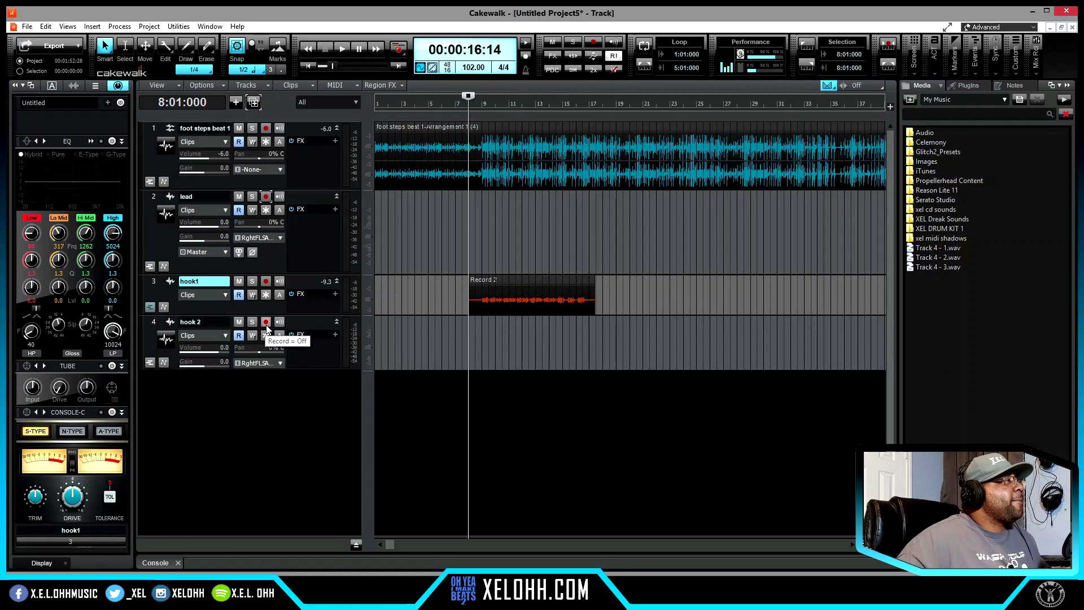
{"action": "left_click", "coordinate": [266, 321]}
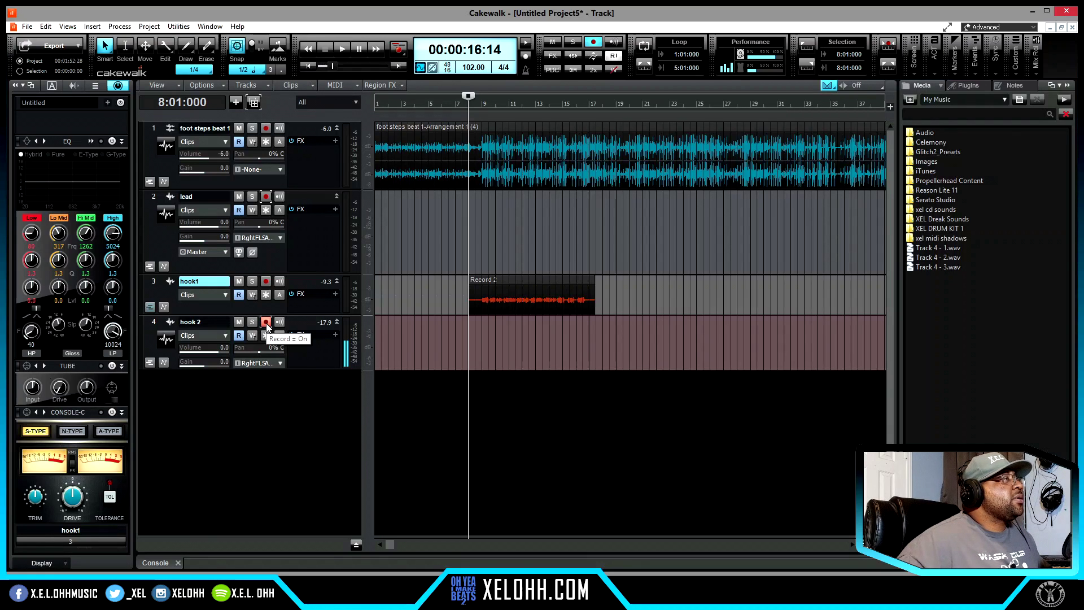
{"action": "key", "text": "r"}
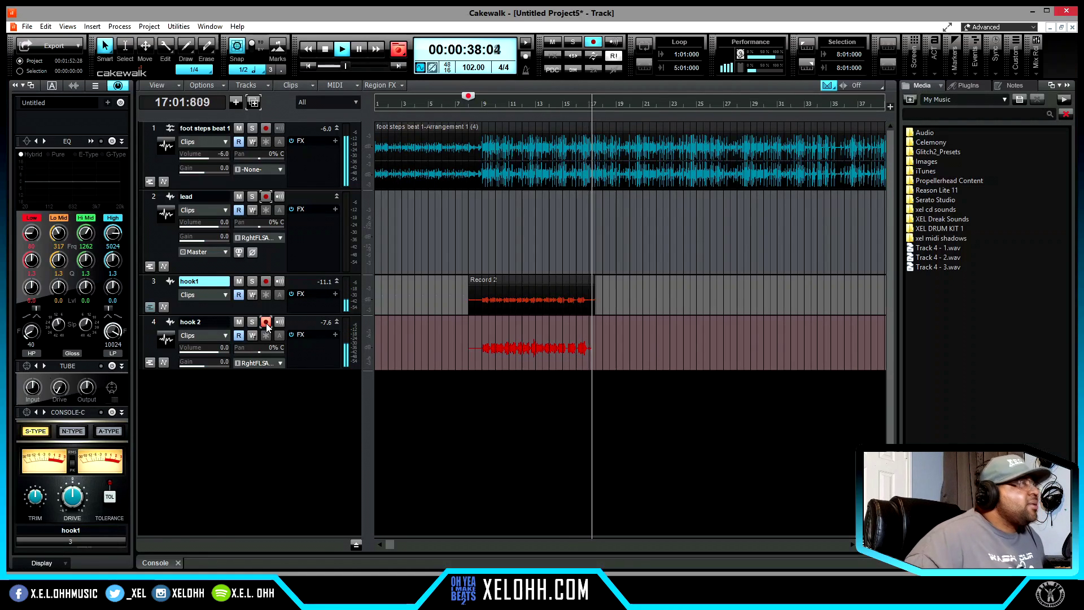
{"action": "key", "text": "space"}
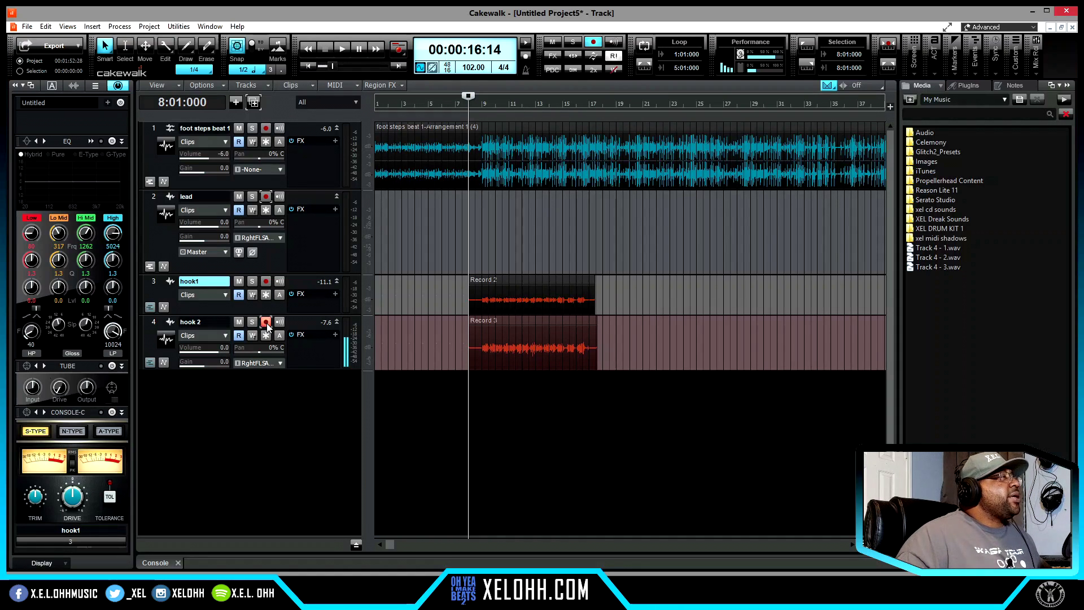
{"action": "left_click", "coordinate": [266, 322]}
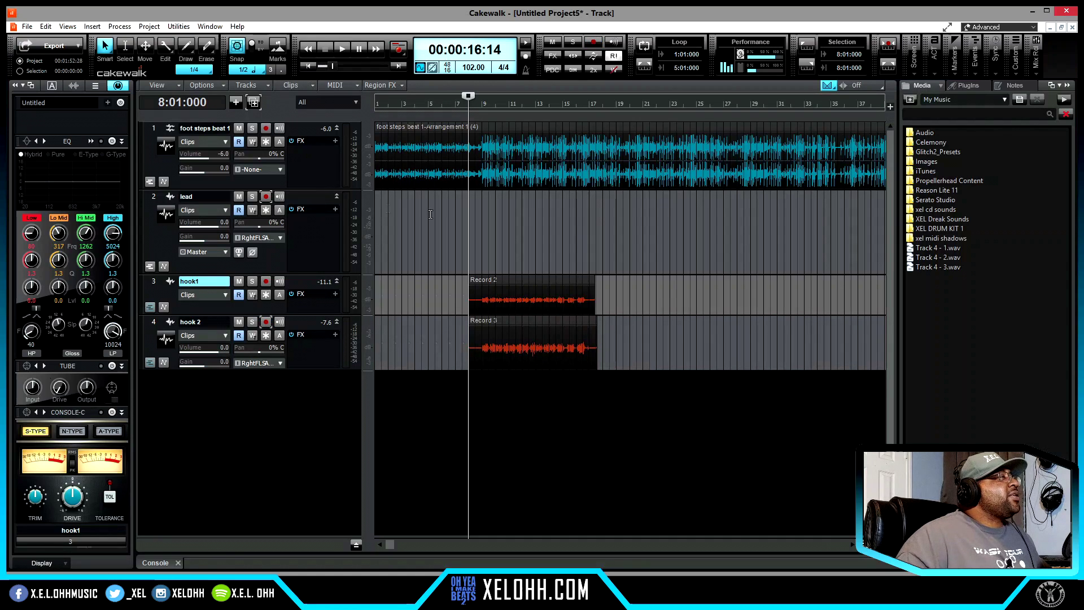
- Arm the lead track, record a vocal take on it starting at measure 13, and disarm the track
{"action": "left_click", "coordinate": [571, 228]}
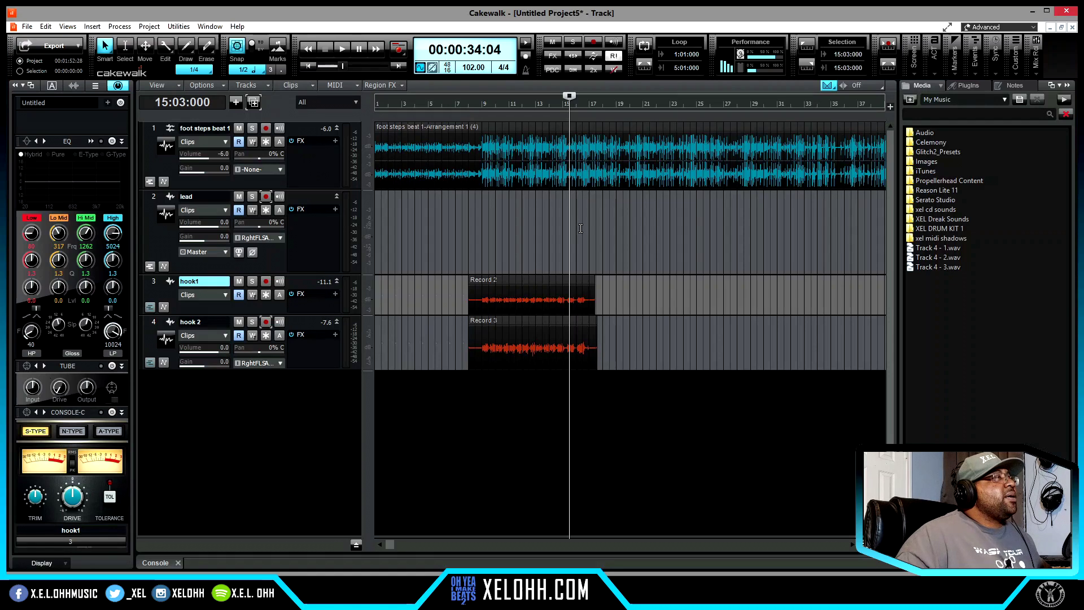
{"action": "left_click", "coordinate": [576, 227]}
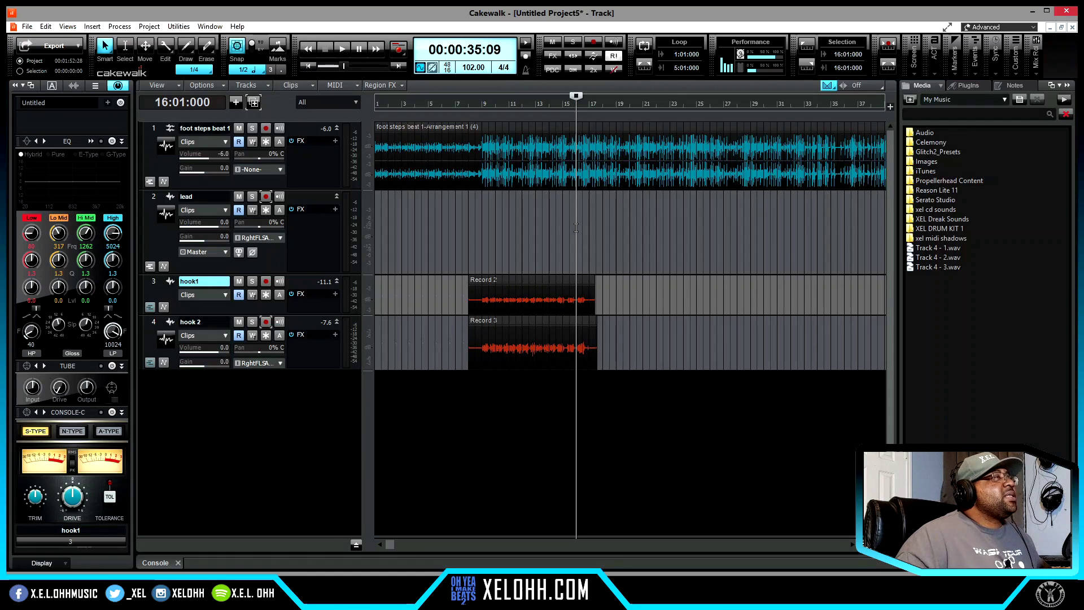
{"action": "key", "text": "r"}
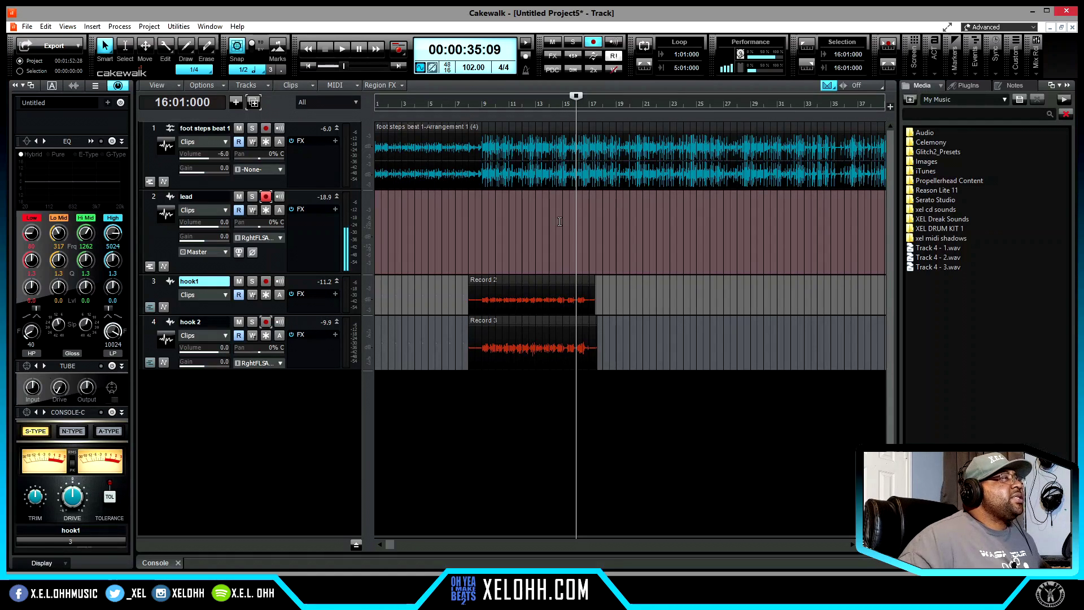
{"action": "left_click", "coordinate": [542, 246]}
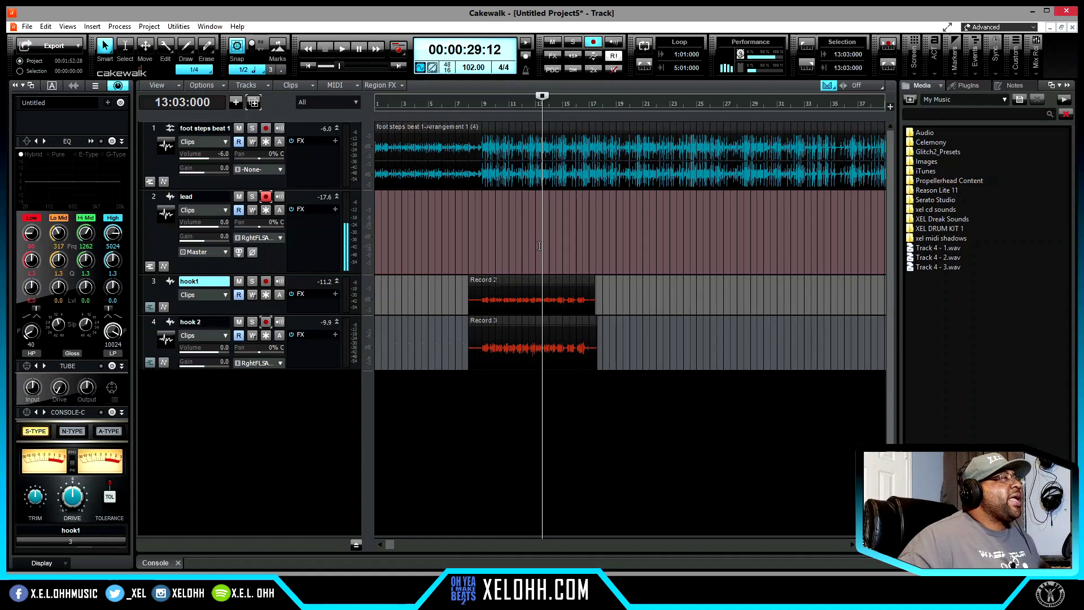
{"action": "left_click", "coordinate": [535, 246]}
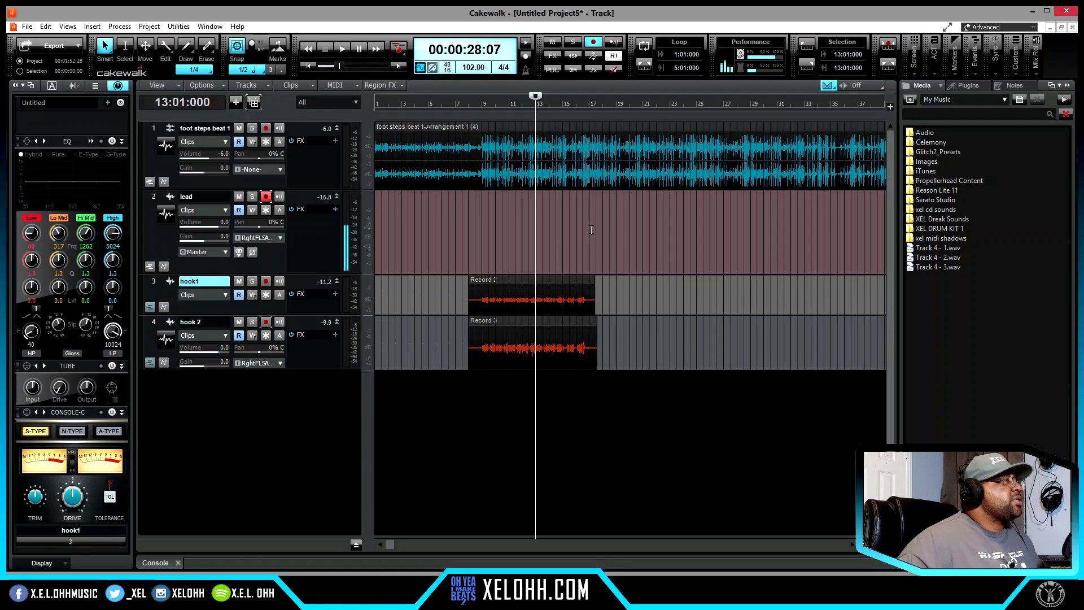
{"action": "key", "text": "r"}
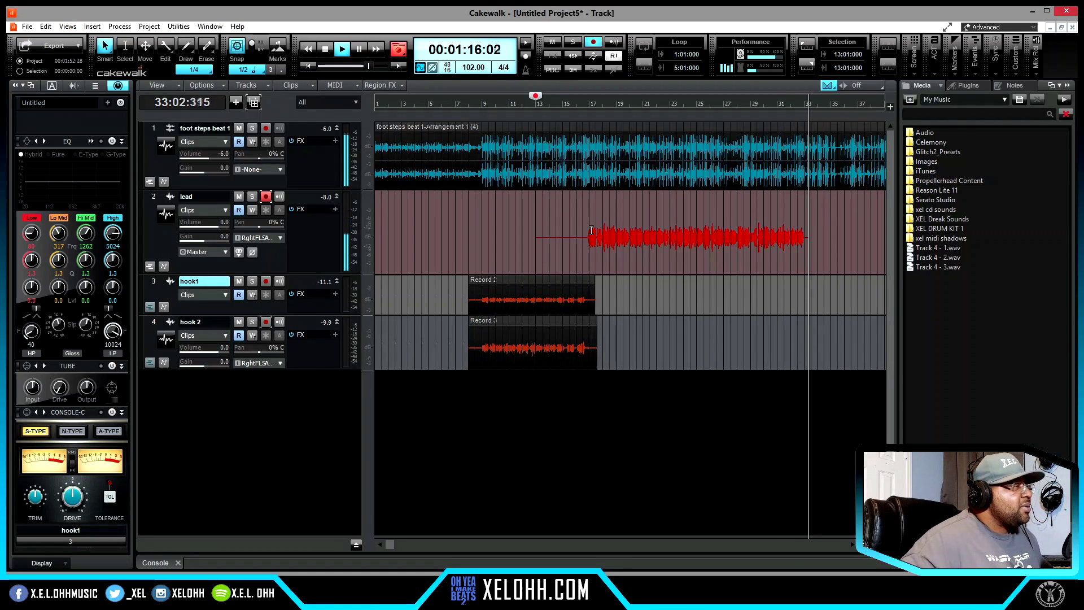
{"action": "key", "text": "space"}
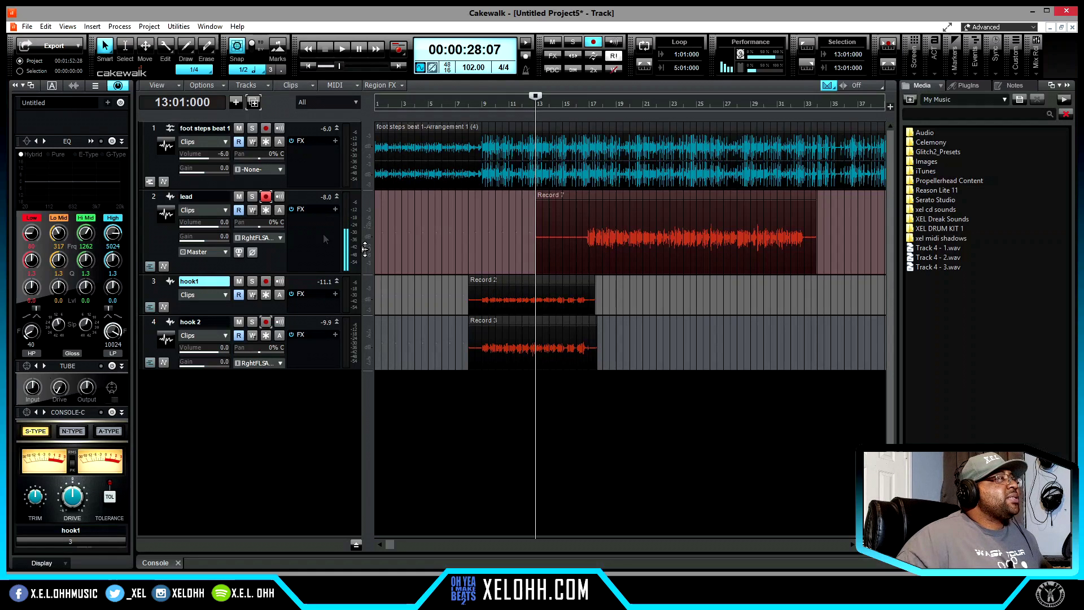
{"action": "left_click", "coordinate": [265, 197]}
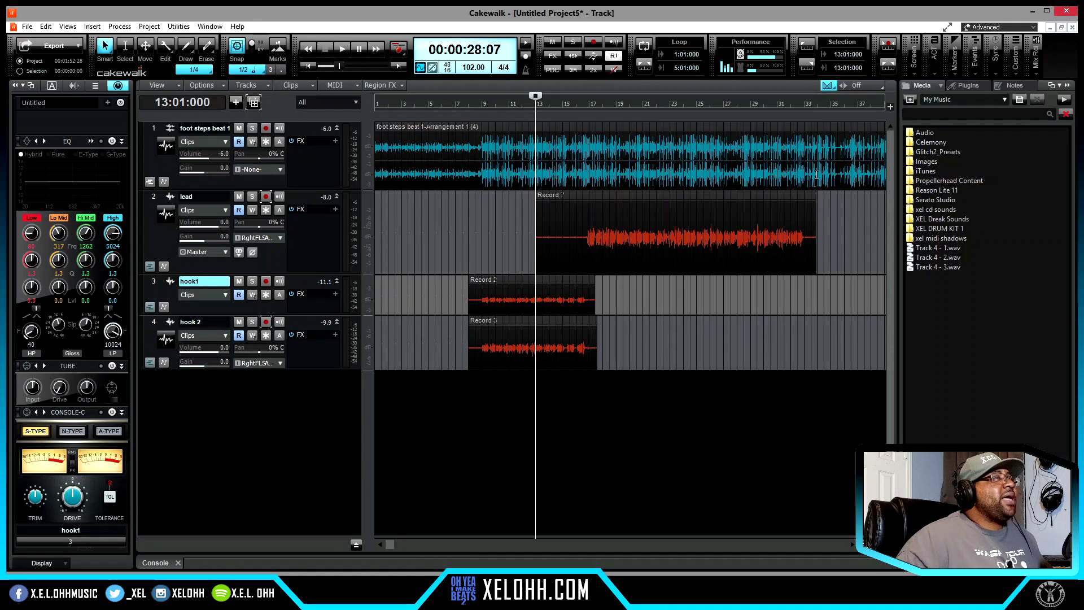
- Copy the hook1 and hook 2 clips together to the end of the lead verse, starting at 31:03
{"action": "left_click", "coordinate": [496, 284]}
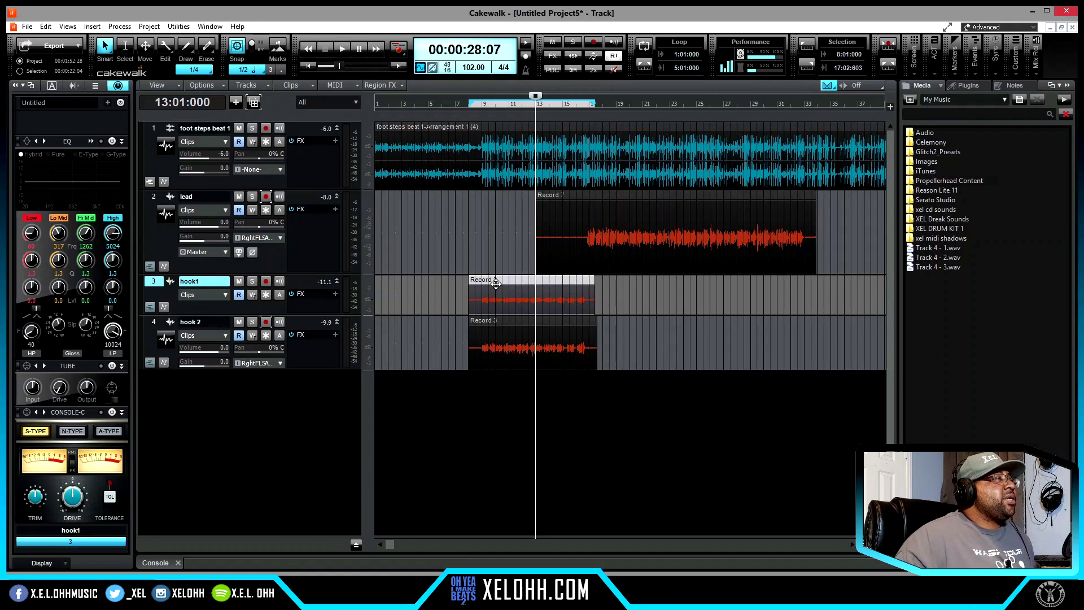
{"action": "left_click", "coordinate": [500, 324], "text": "ctrl"}
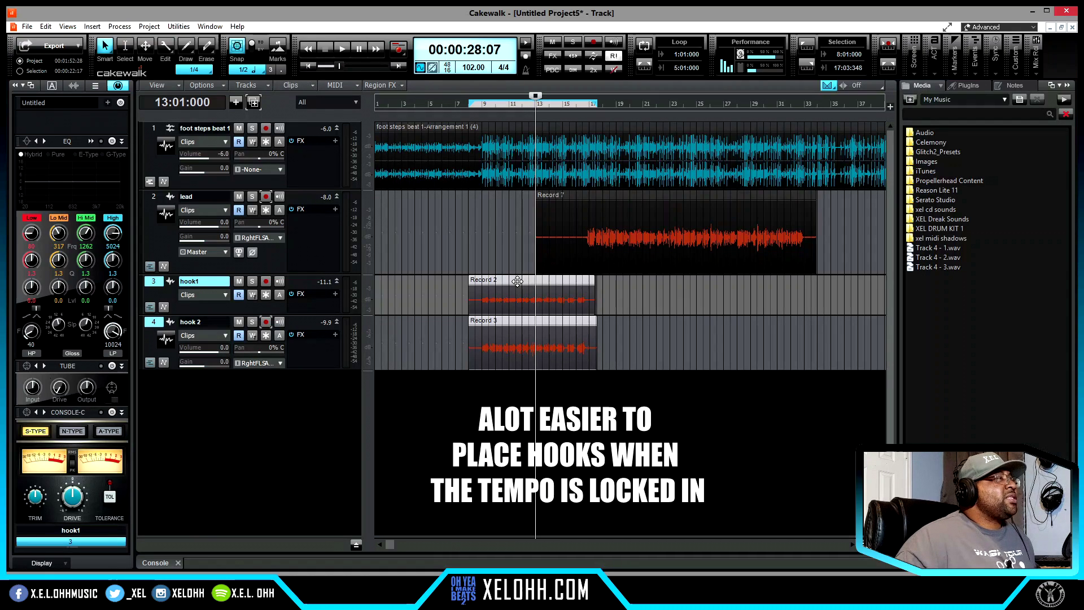
{"action": "left_click_drag", "start_coordinate": [513, 281], "coordinate": [827, 309]}
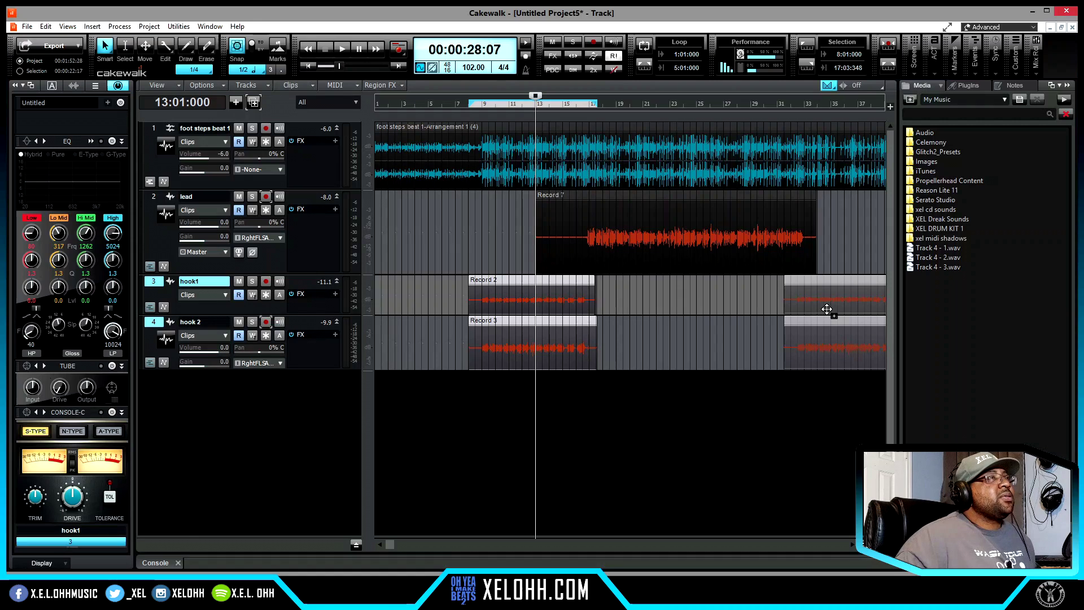
{"action": "left_click_drag", "start_coordinate": [826, 309], "coordinate": [827, 309]}
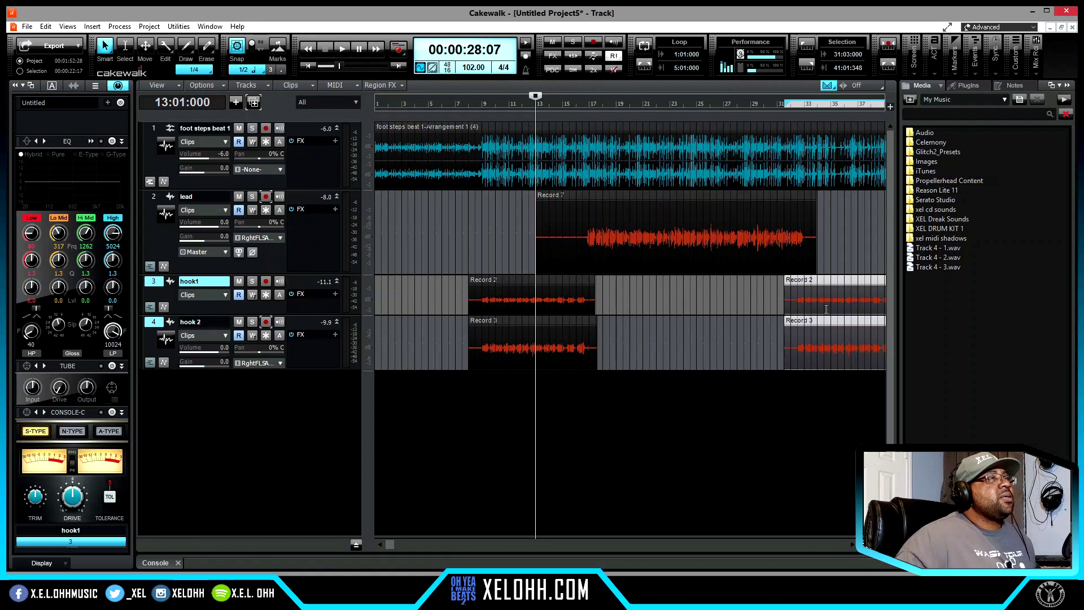
- Play the project from measure 31 to check the timing of the copied hook clips
{"action": "left_click", "coordinate": [778, 299]}
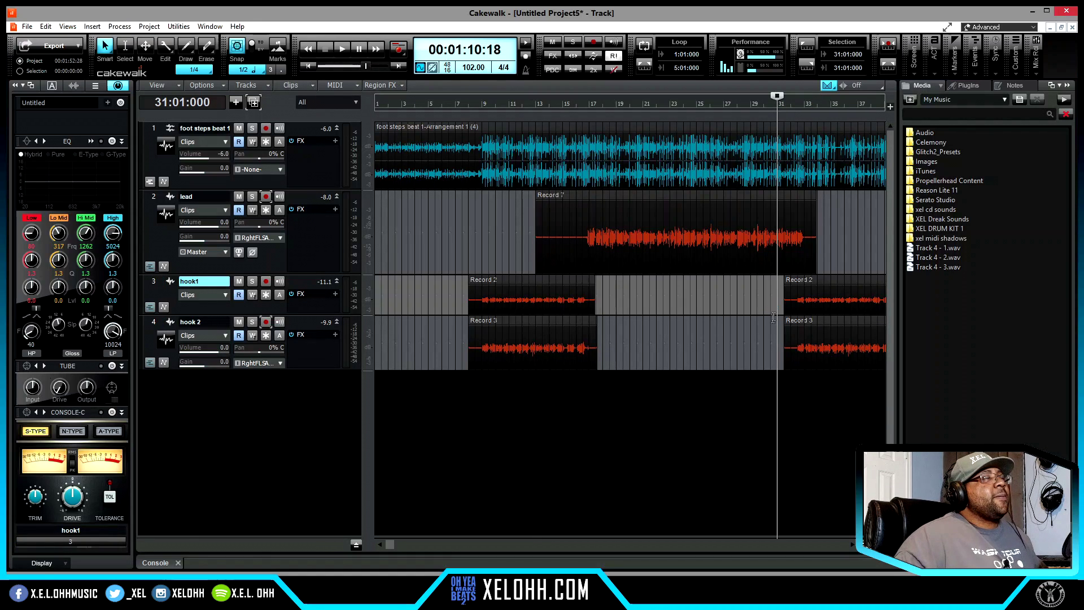
{"action": "key", "text": "space"}
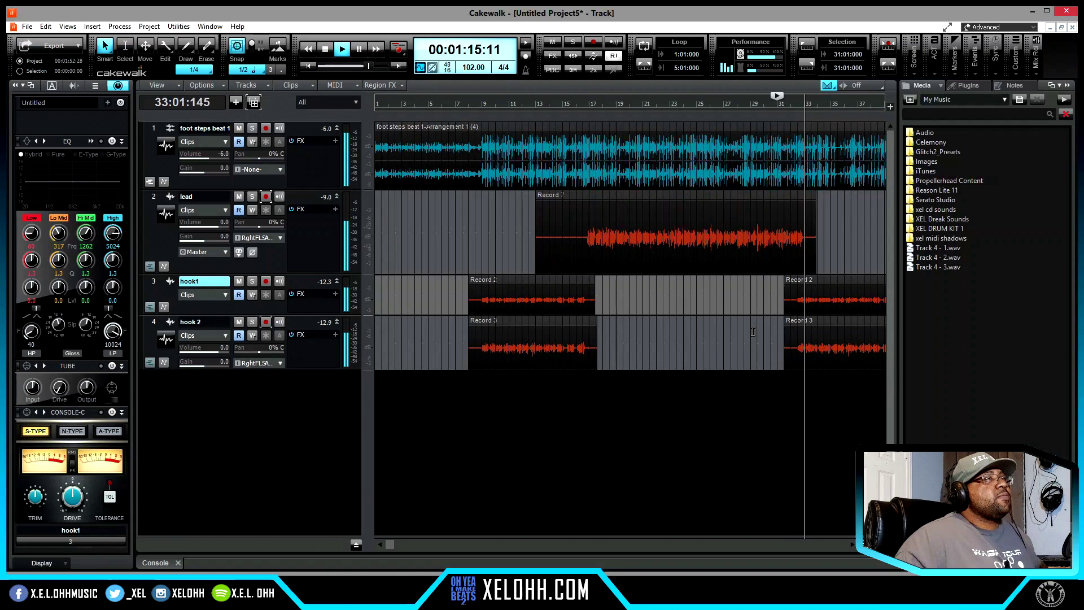
{"action": "key", "text": "space"}
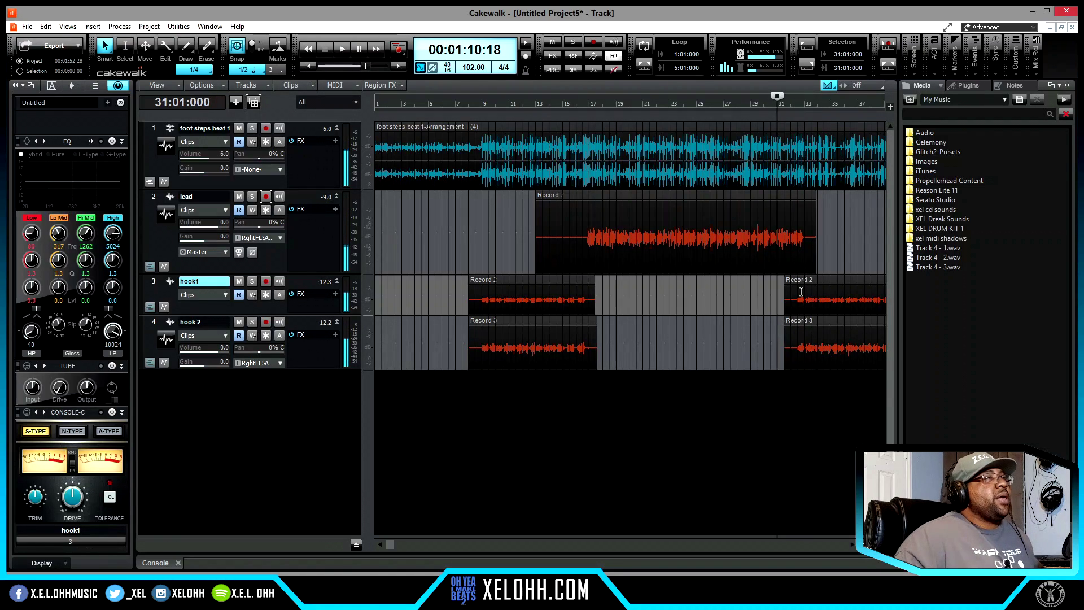
- Move the copied hook1 and hook 2 clips together so they start at measure 32
{"action": "left_click", "coordinate": [802, 292]}
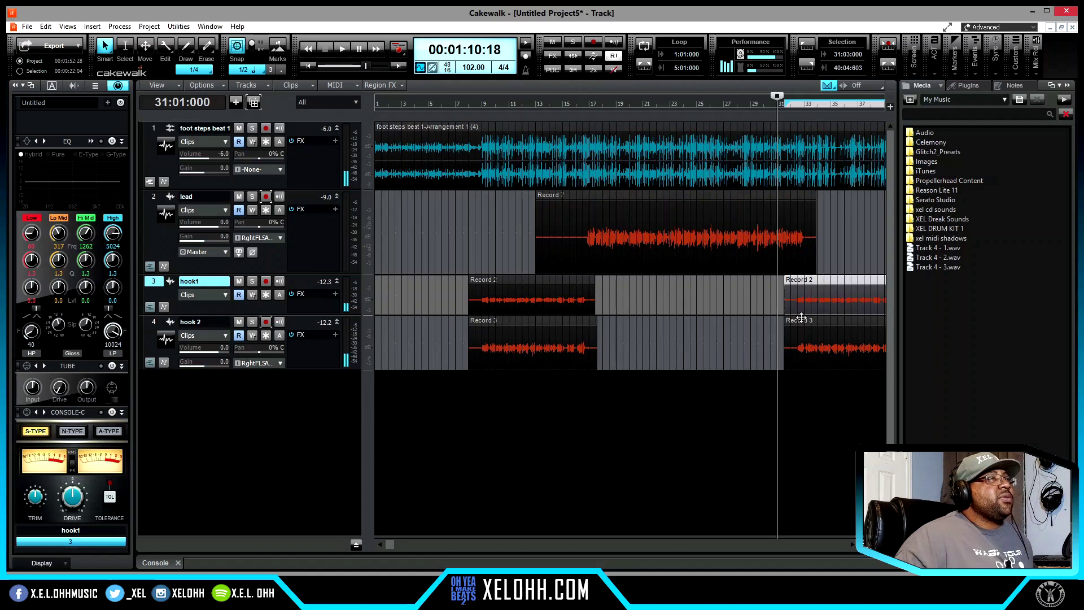
{"action": "left_click", "coordinate": [802, 320], "text": "ctrl"}
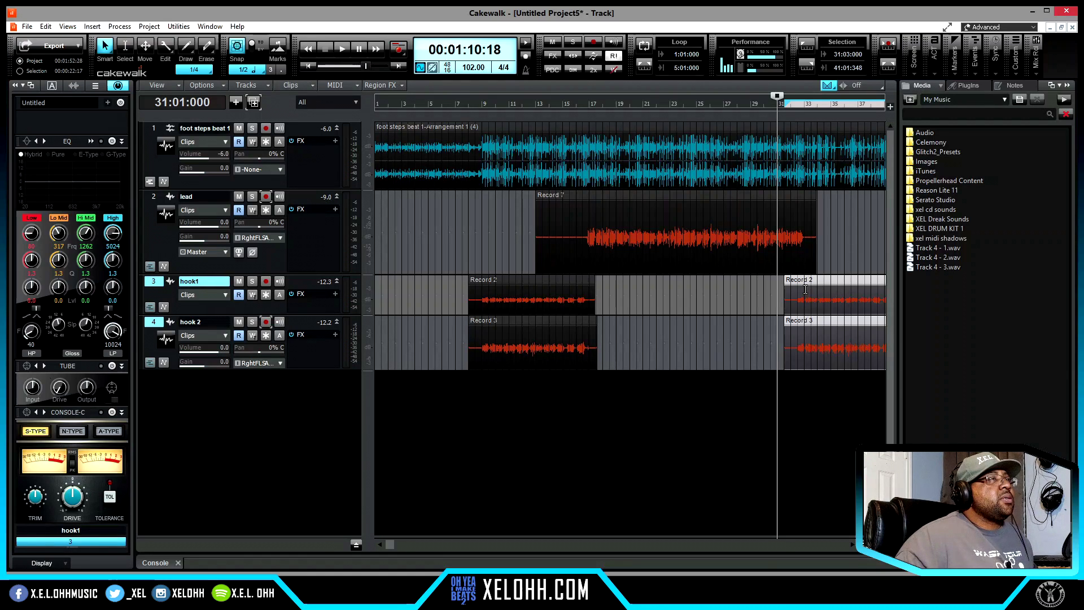
{"action": "left_click_drag", "start_coordinate": [805, 284], "coordinate": [809, 285]}
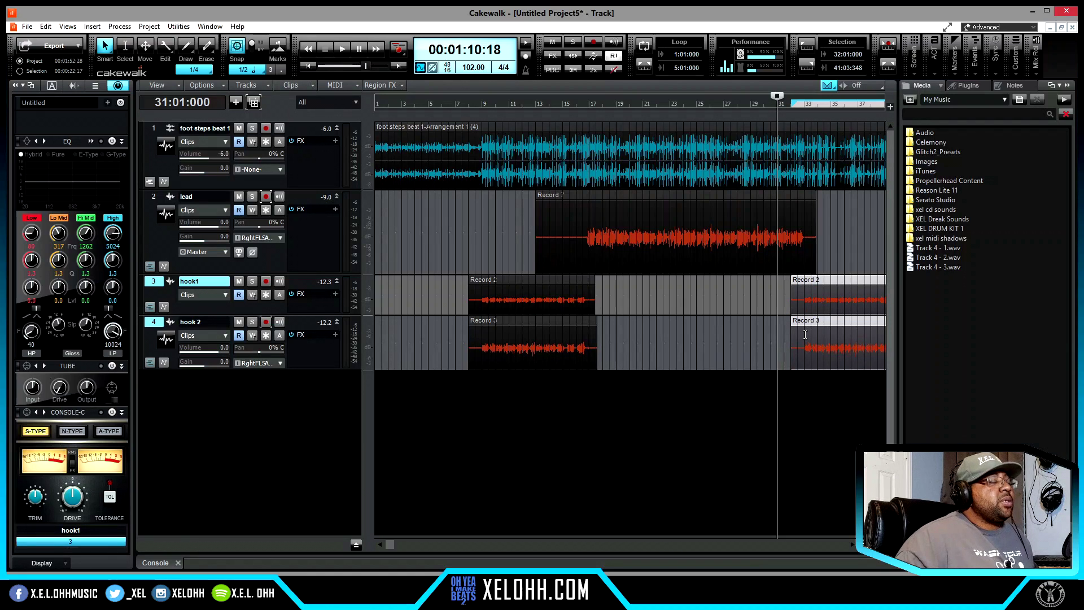
- Play the second hook through from measure 31, stop, and return to the start of the project
{"action": "key", "text": "space"}
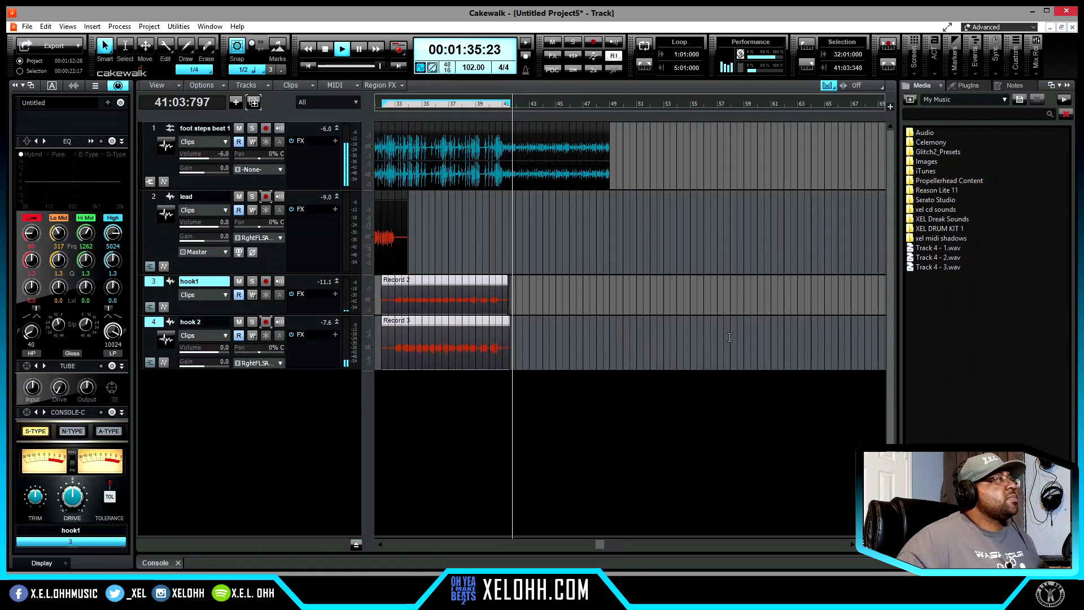
{"action": "scroll", "coordinate": [730, 337], "scroll_direction": "left", "scroll_amount": 3}
{"action": "key", "text": "space"}
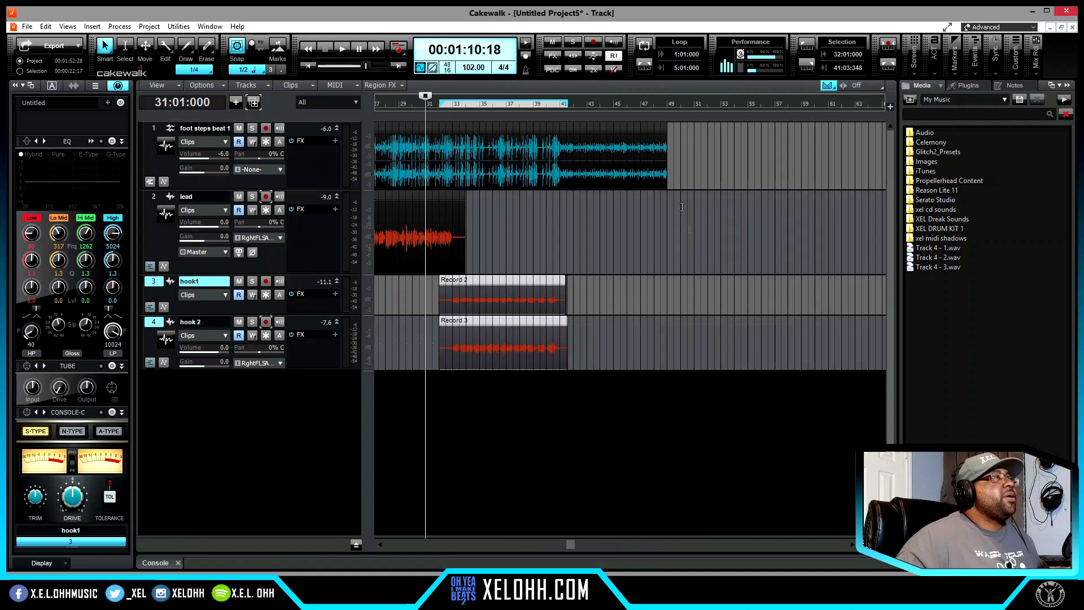
{"action": "left_click", "coordinate": [309, 66]}
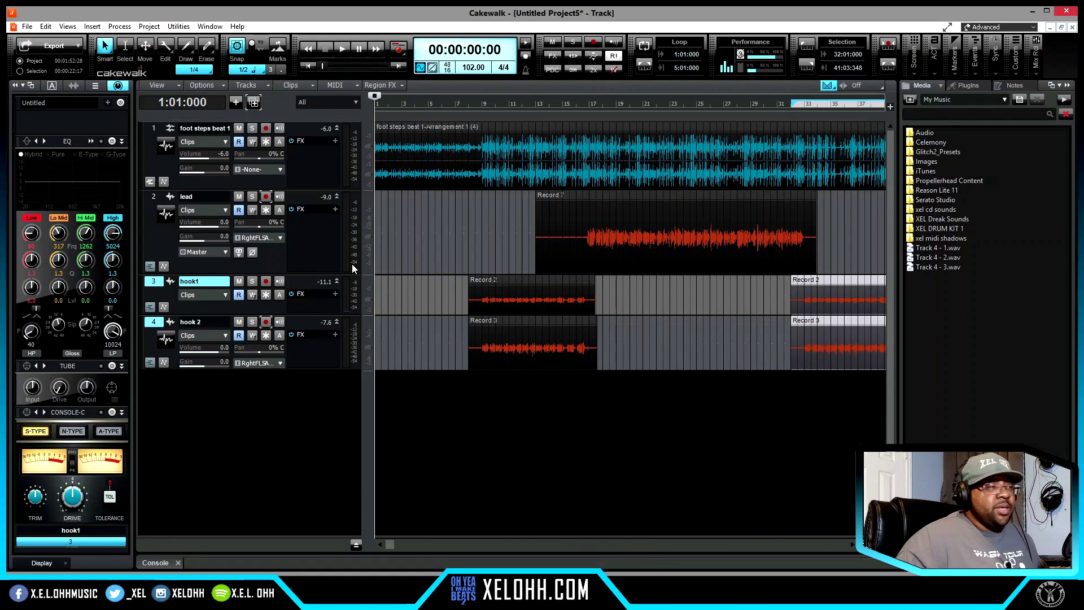